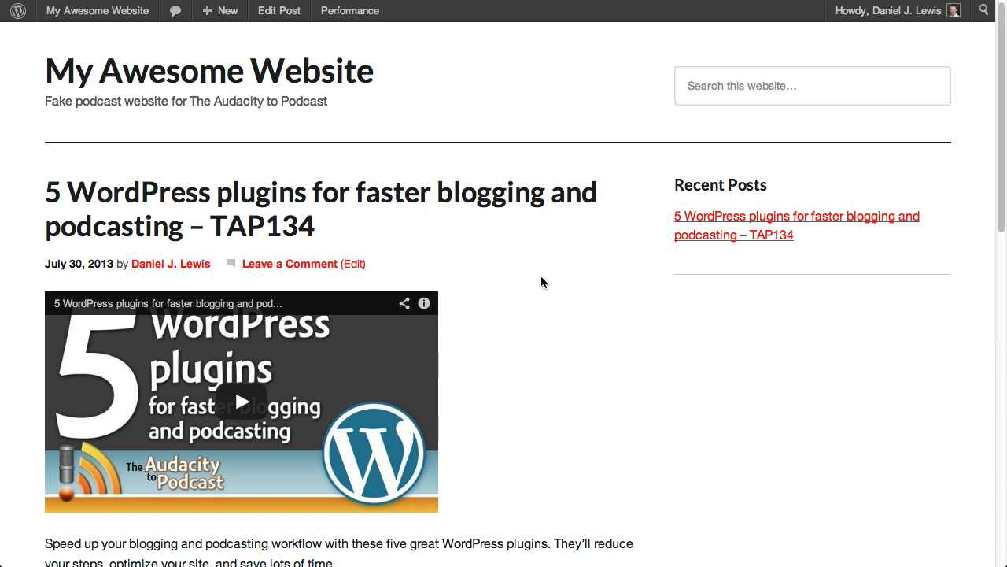
pyautogui.scroll(-5, 540, 294)
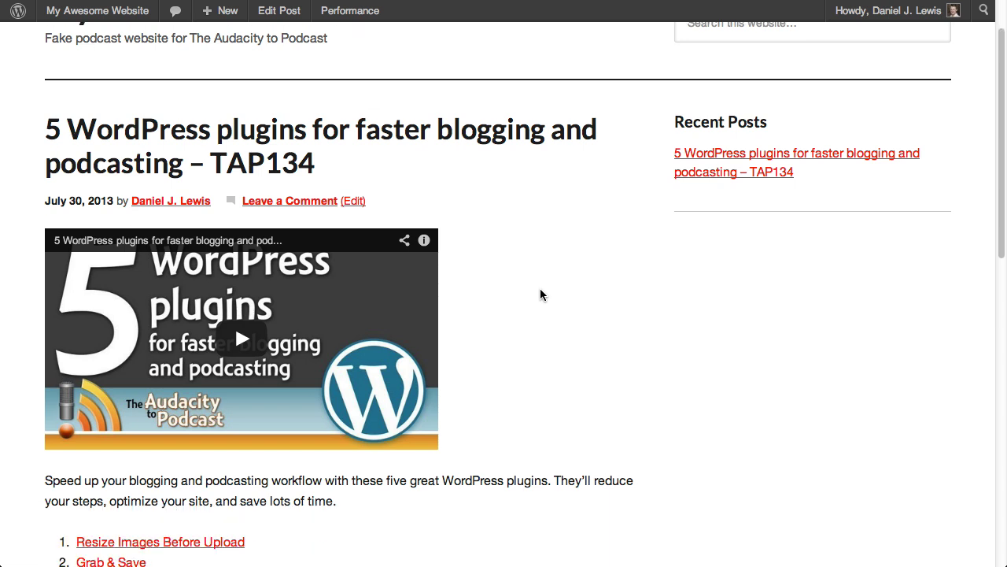
pyautogui.scroll(-3, 540, 295)
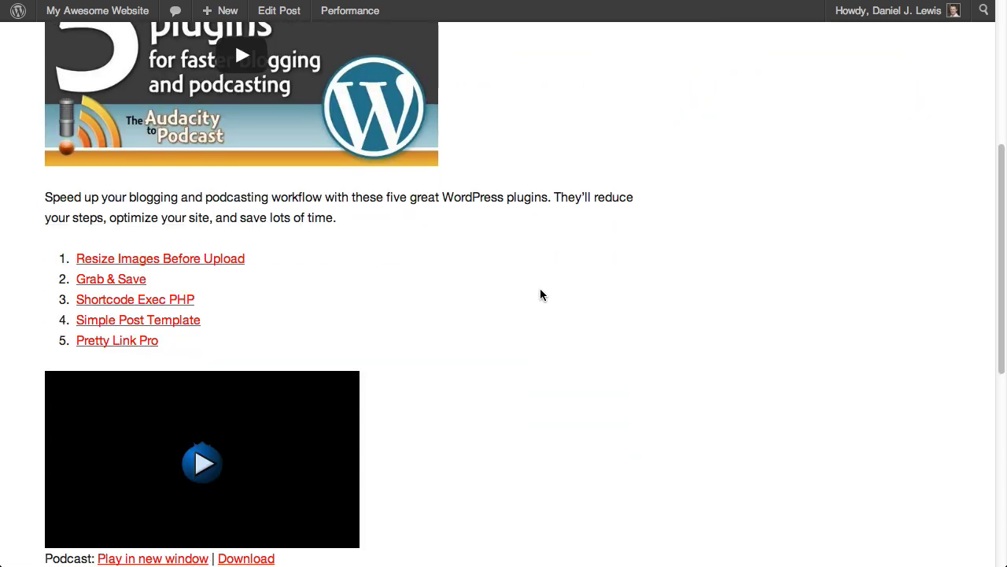
pyautogui.scroll(-1, 540, 294)
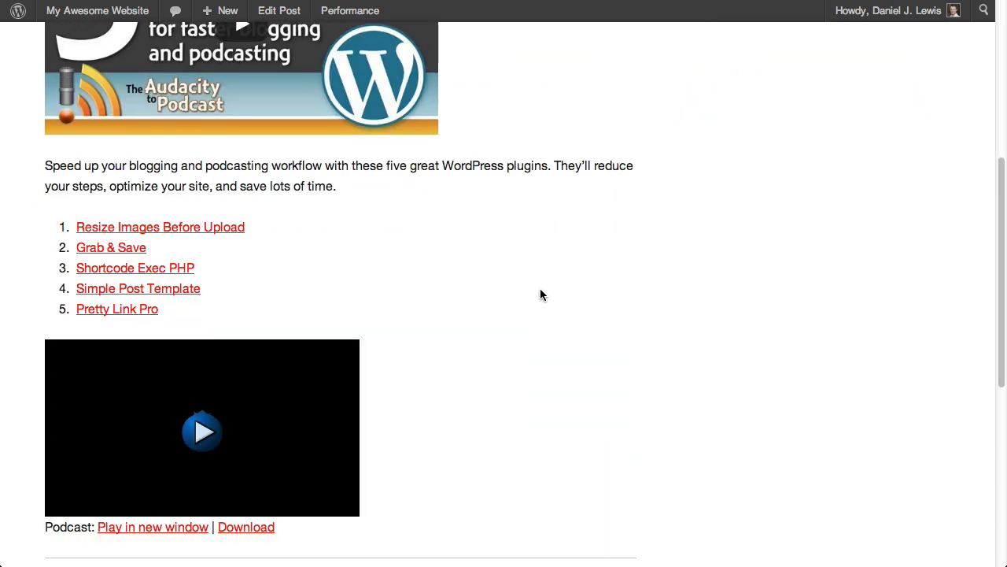
pyautogui.scroll(-1, 540, 295)
pyautogui.scroll(7, 540, 294)
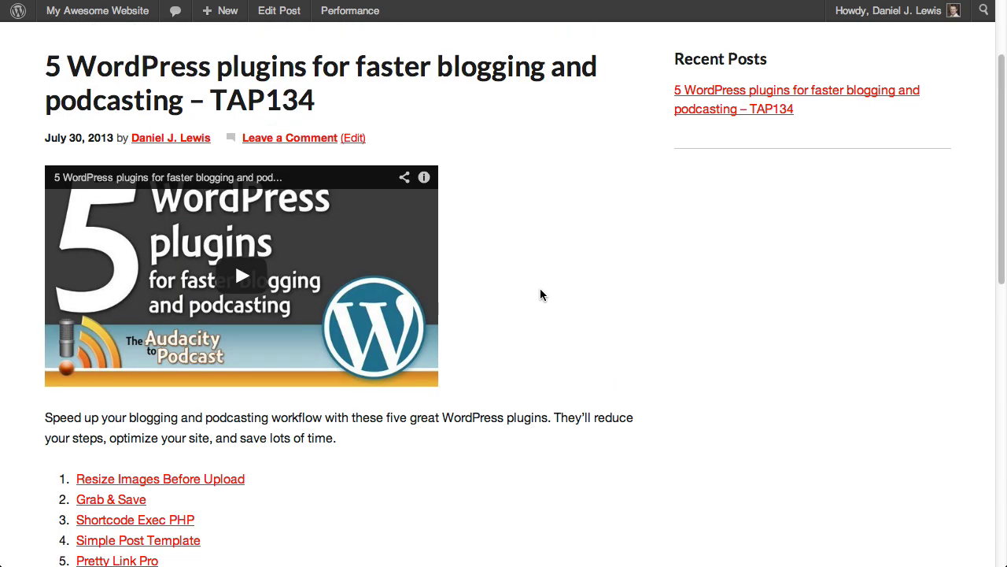
pyautogui.scroll(3, 540, 294)
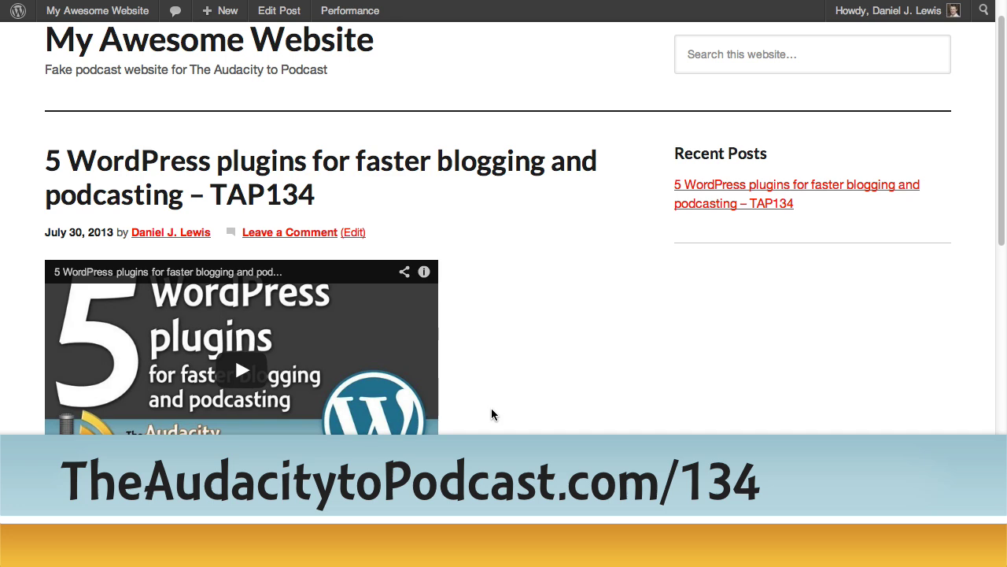
pyautogui.scroll(1, 492, 409)
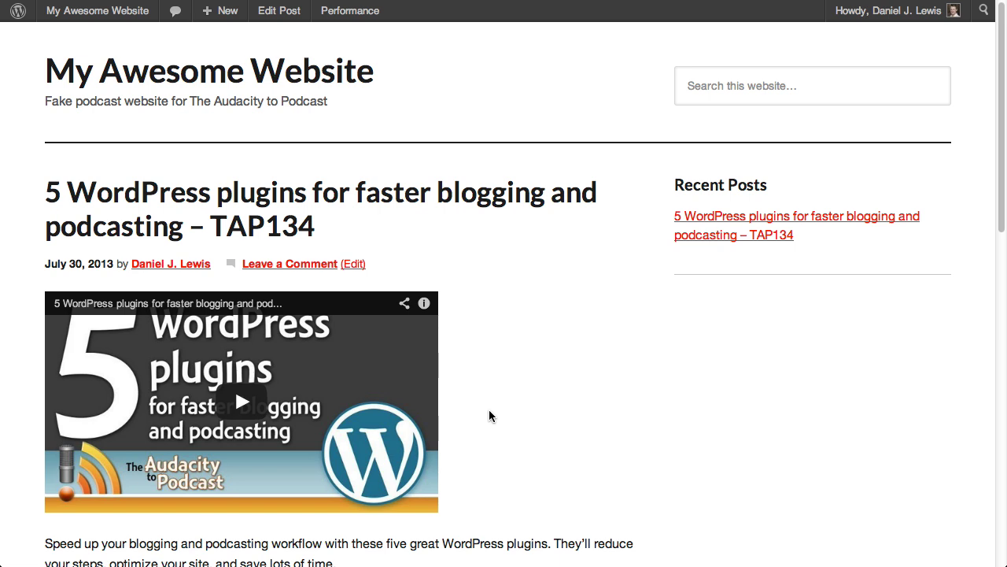
pyautogui.scroll(-5, 489, 414)
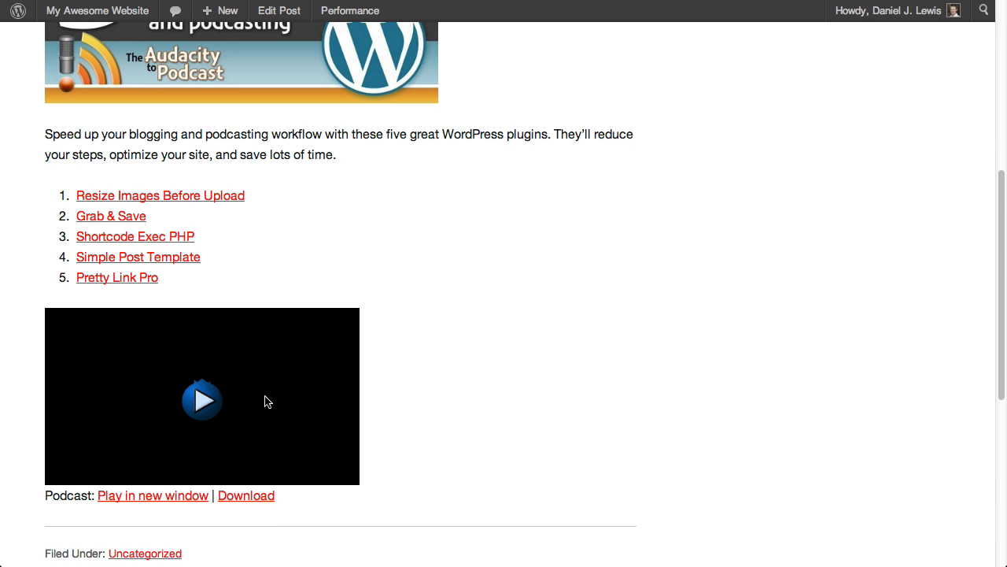
pyautogui.scroll(5, 265, 402)
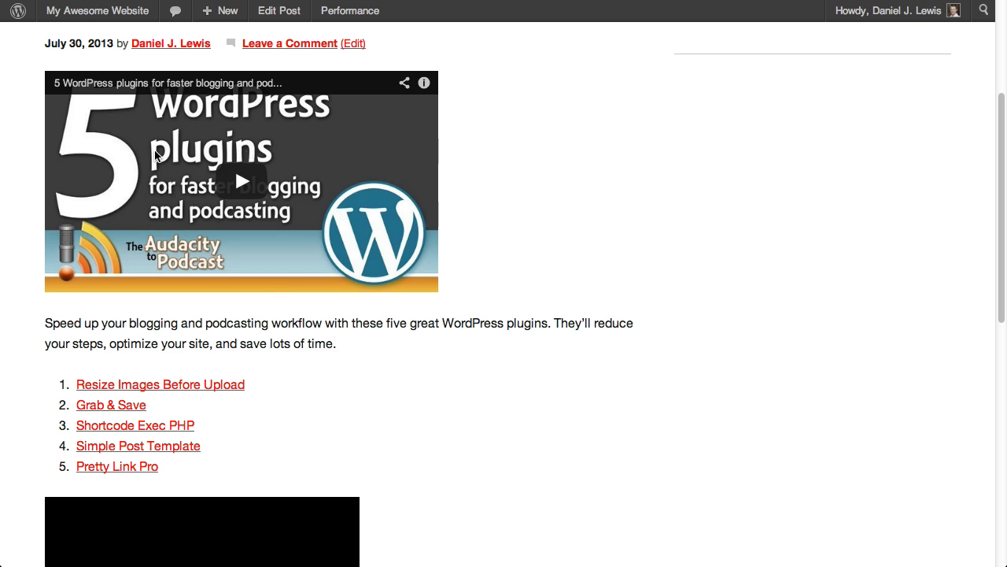
pyautogui.scroll(-2, 282, 392)
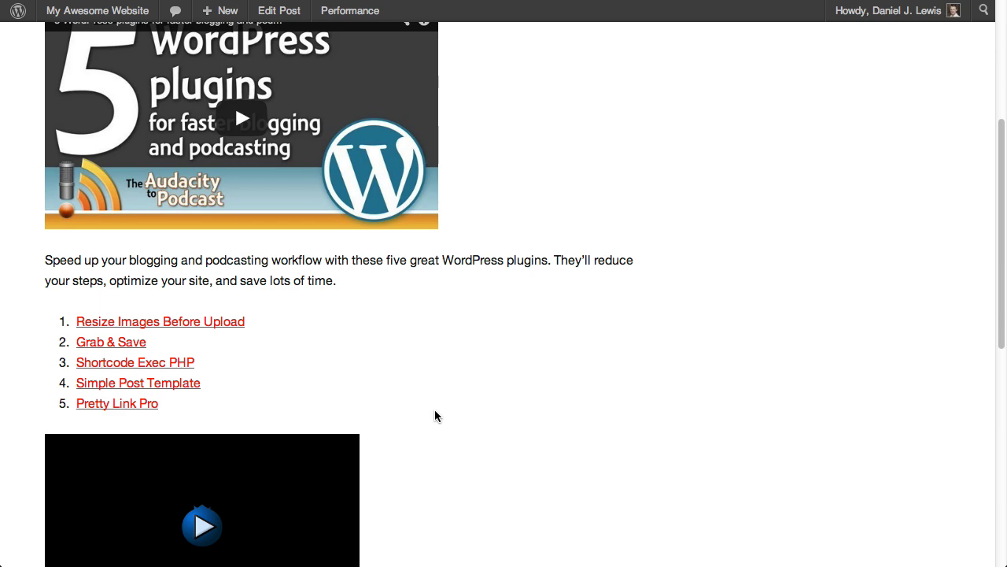
pyautogui.hotkey('ctrl', 'Tab')
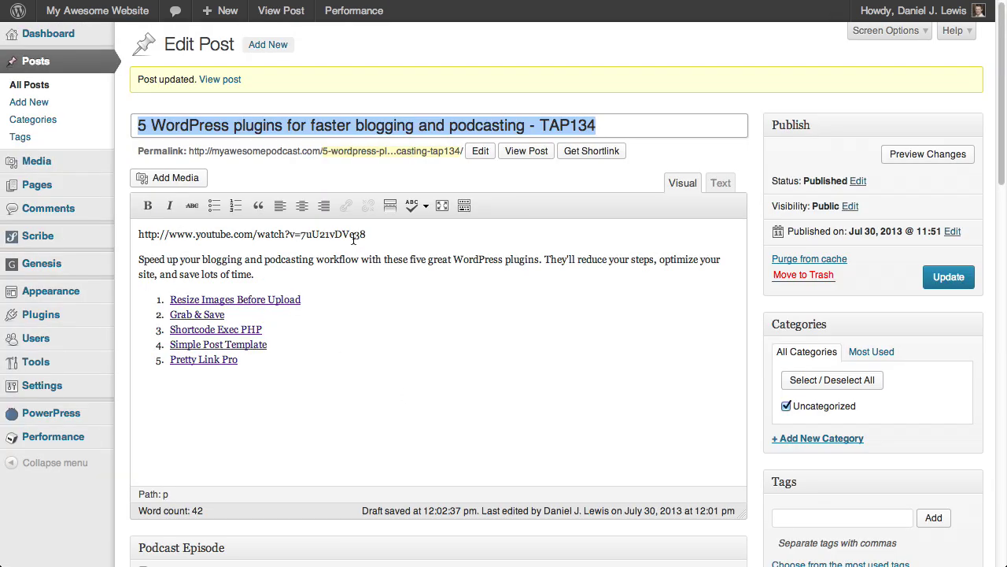
pyautogui.moveTo(362, 235); pyautogui.dragTo(118, 235)
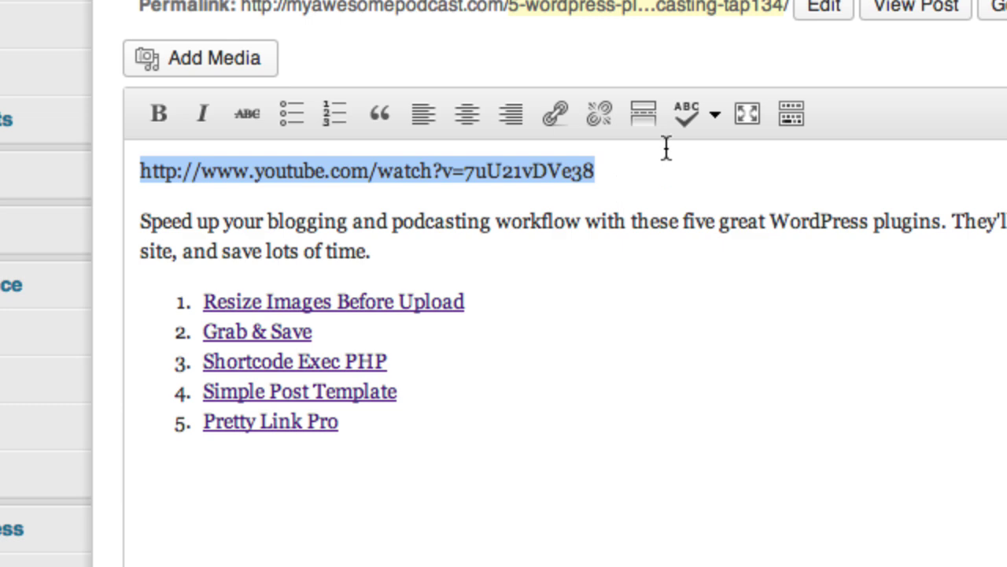
pyautogui.scroll(-3, 672, 32)
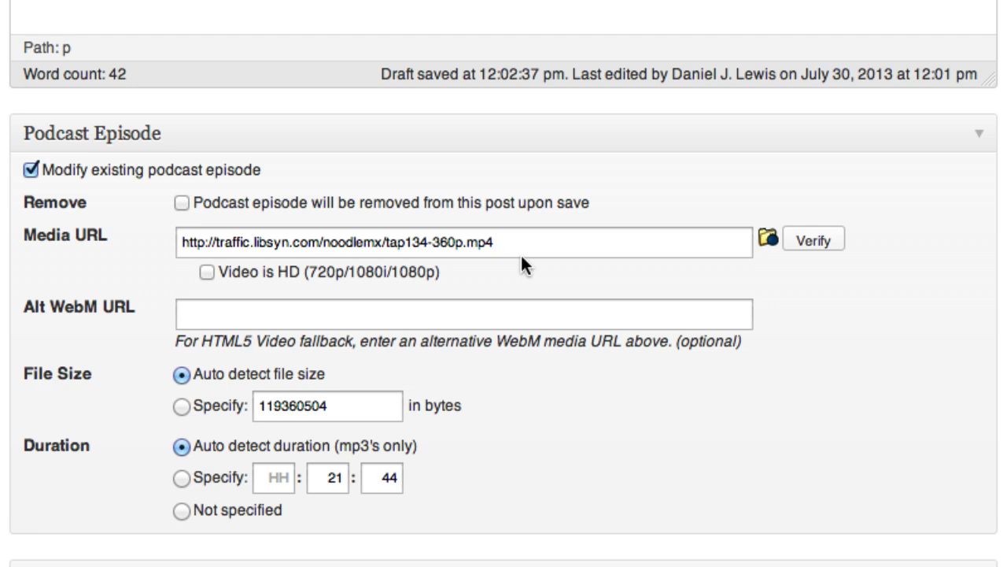
pyautogui.click(519, 240)
pyautogui.press('super+a')
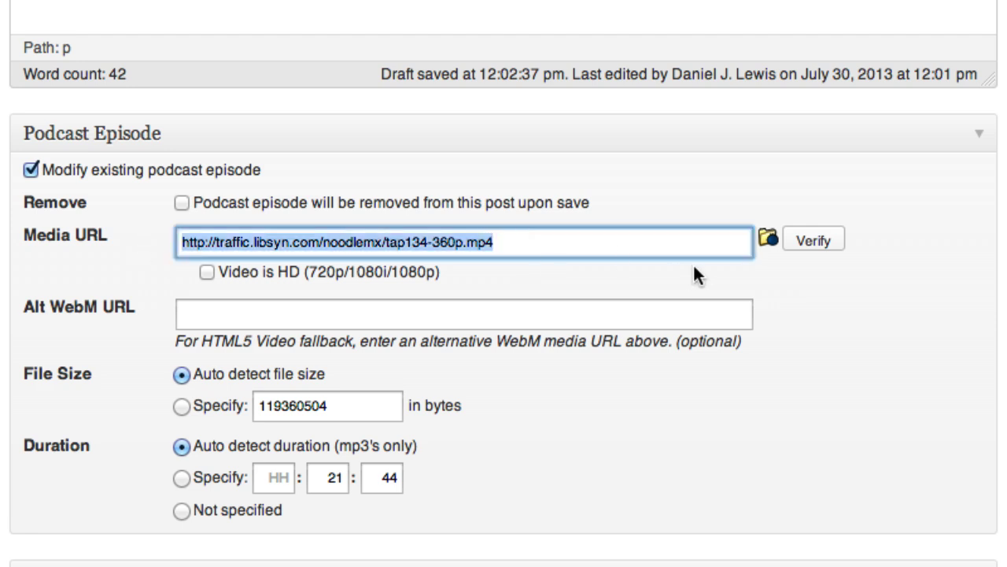
pyautogui.click(700, 268)
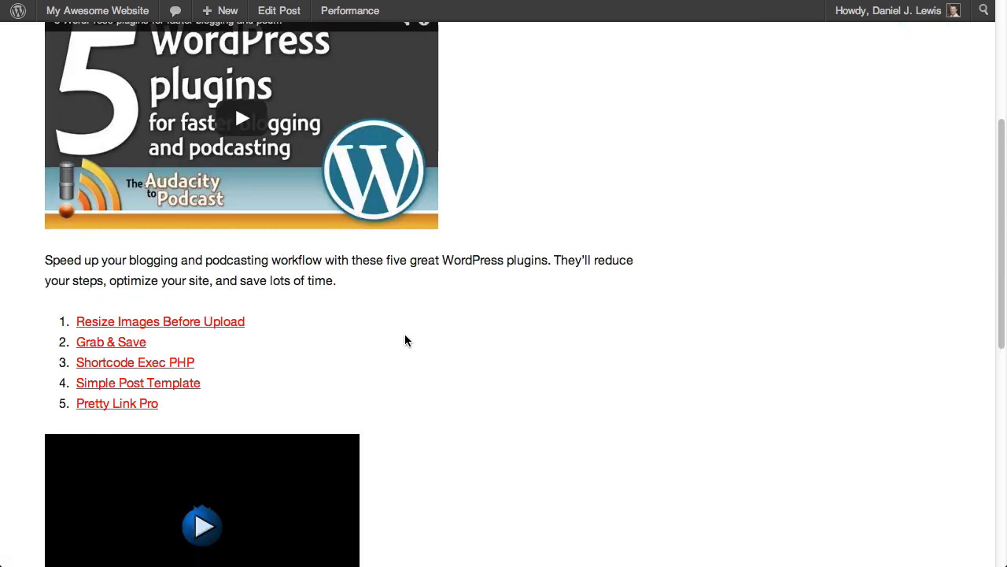
# Scroll through the live TAP134 post to review the podcast player and its Play/Download links.
pyautogui.scroll(-1, 405, 340)
pyautogui.scroll(3, 404, 340)
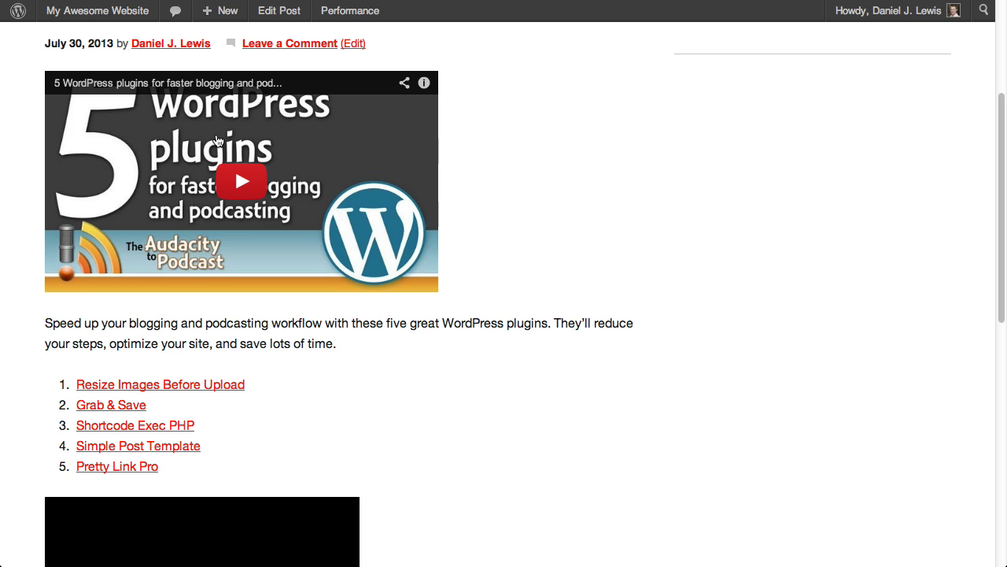
pyautogui.scroll(-5, 353, 345)
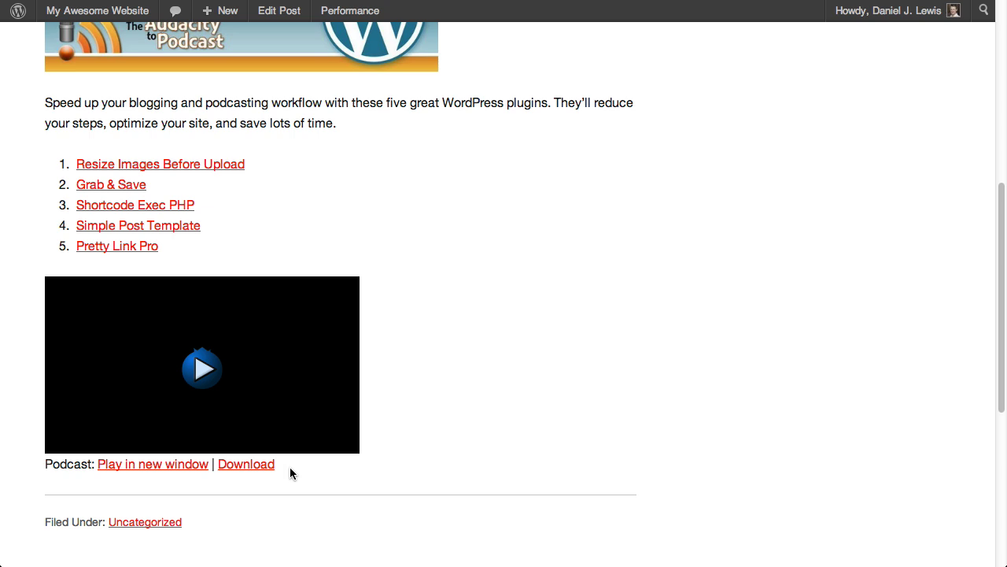
pyautogui.scroll(5, 454, 414)
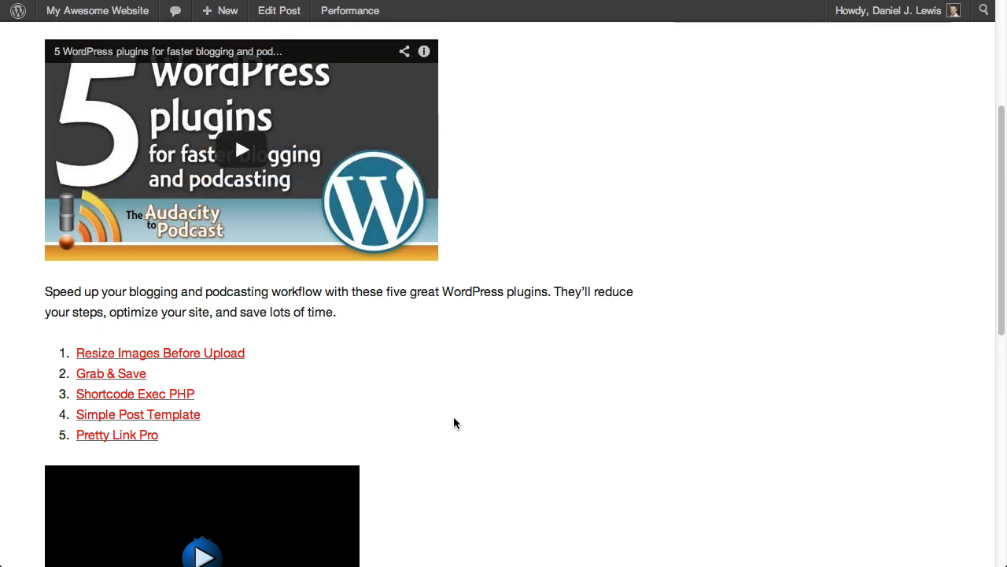
# Set PowerPress Media Appearance to place the player and links 'Above page content'.
pyautogui.hotkey('ctrl', 'Tab')
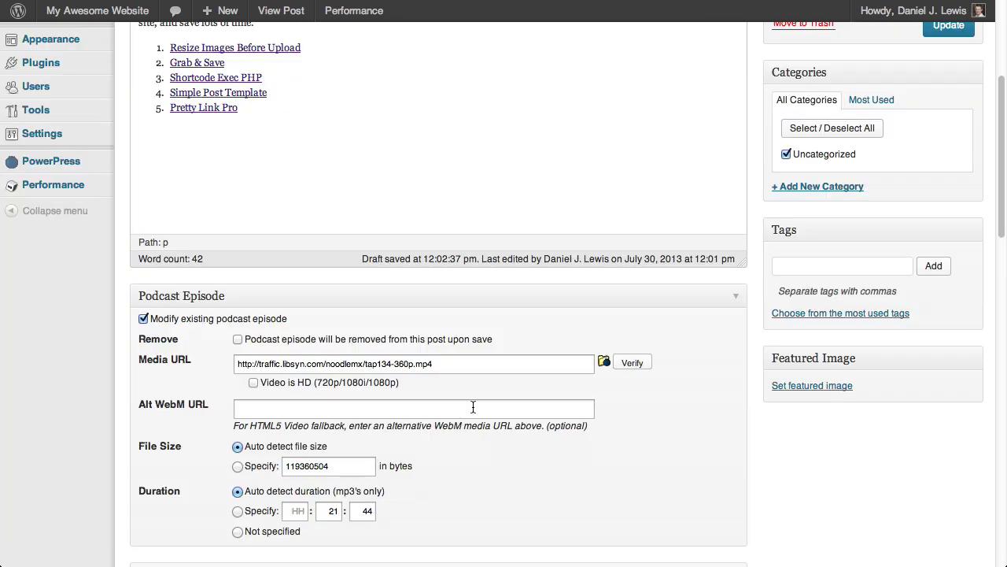
pyautogui.scroll(4, 707, 381)
pyautogui.scroll(1, 706, 385)
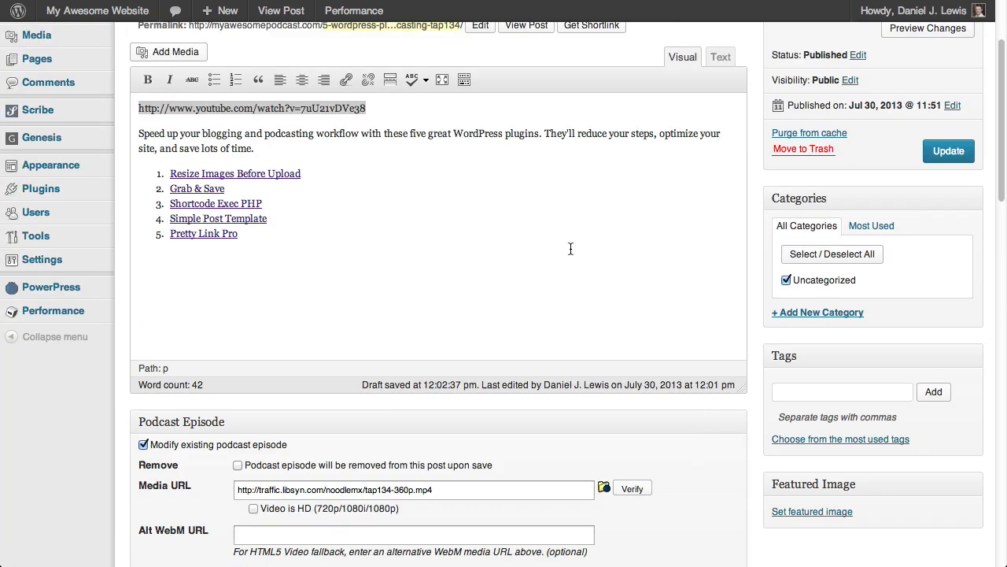
pyautogui.moveTo(73, 291)
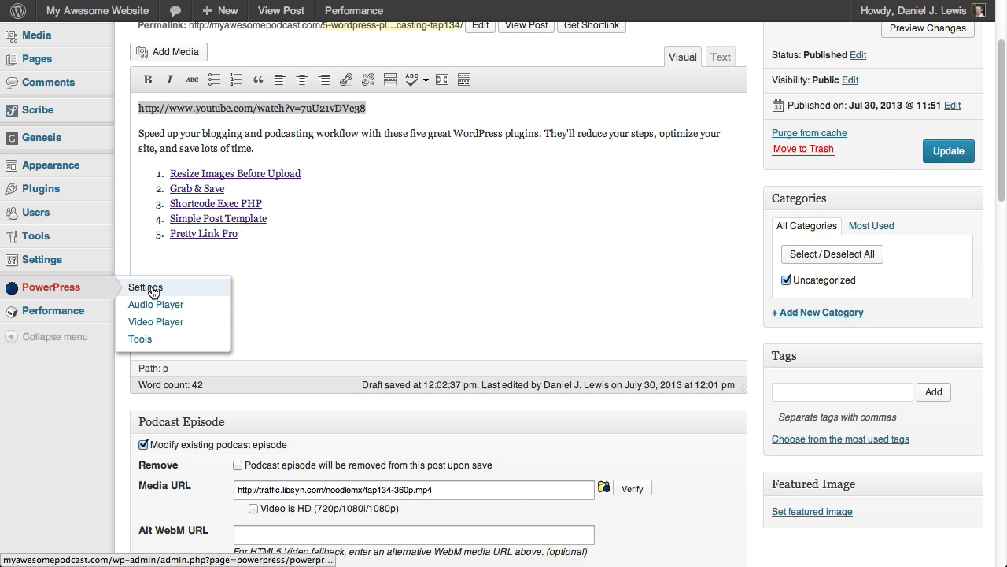
pyautogui.click(157, 287)
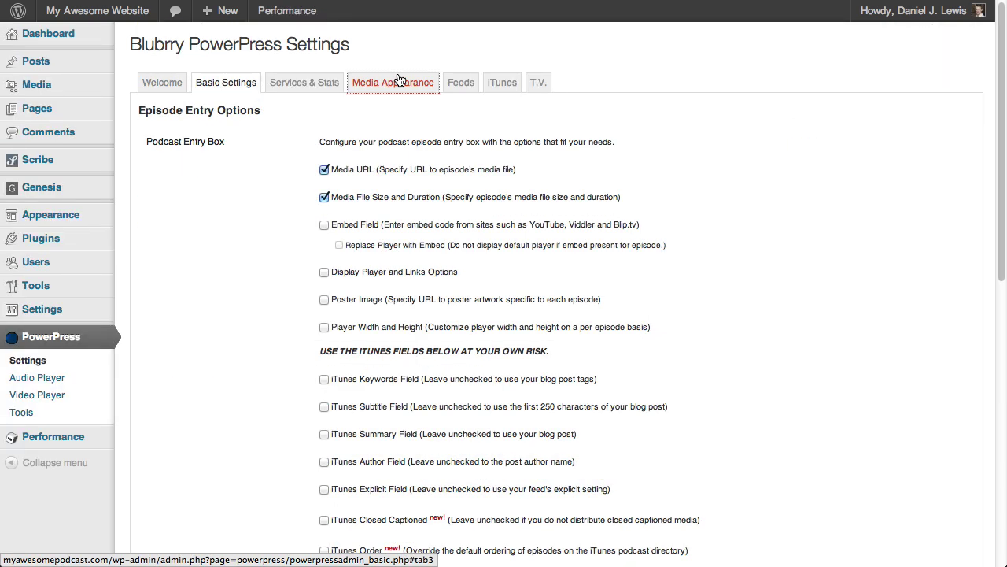
pyautogui.click(410, 82)
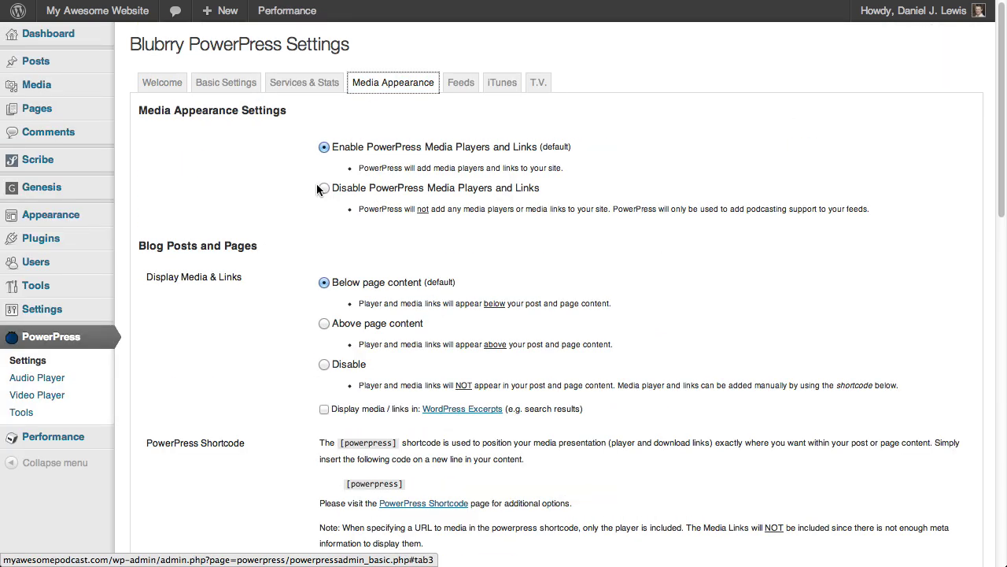
pyautogui.click(325, 326)
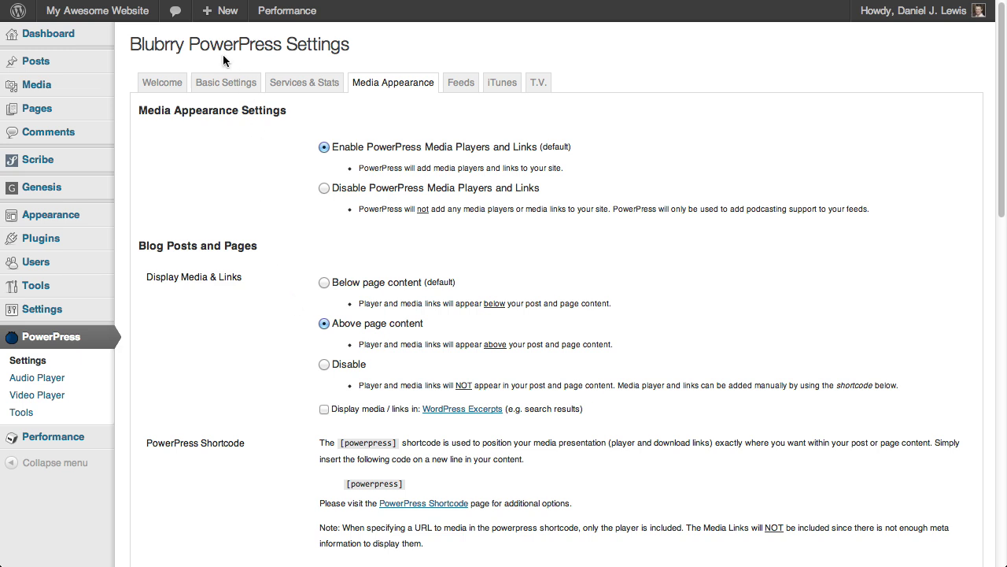
# Enable Display Player and Links Options and the Embed Field in PowerPress Basic Settings, then save.
pyautogui.click(230, 82)
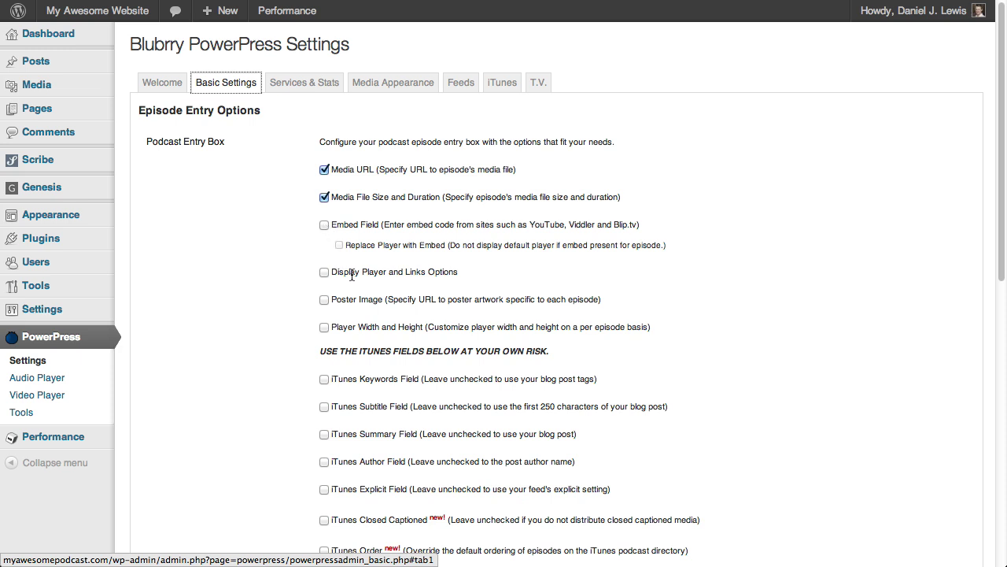
pyautogui.click(324, 272)
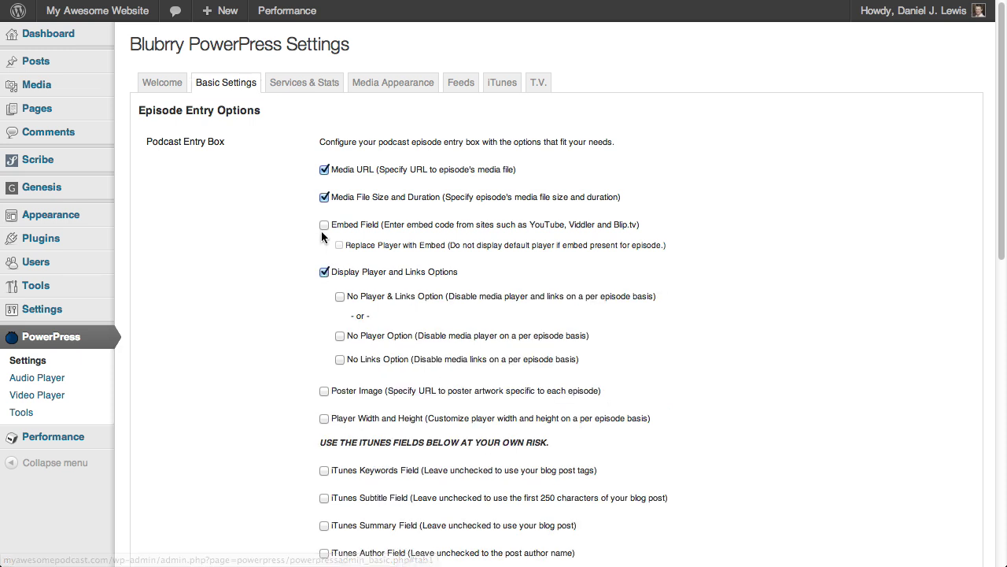
pyautogui.click(324, 226)
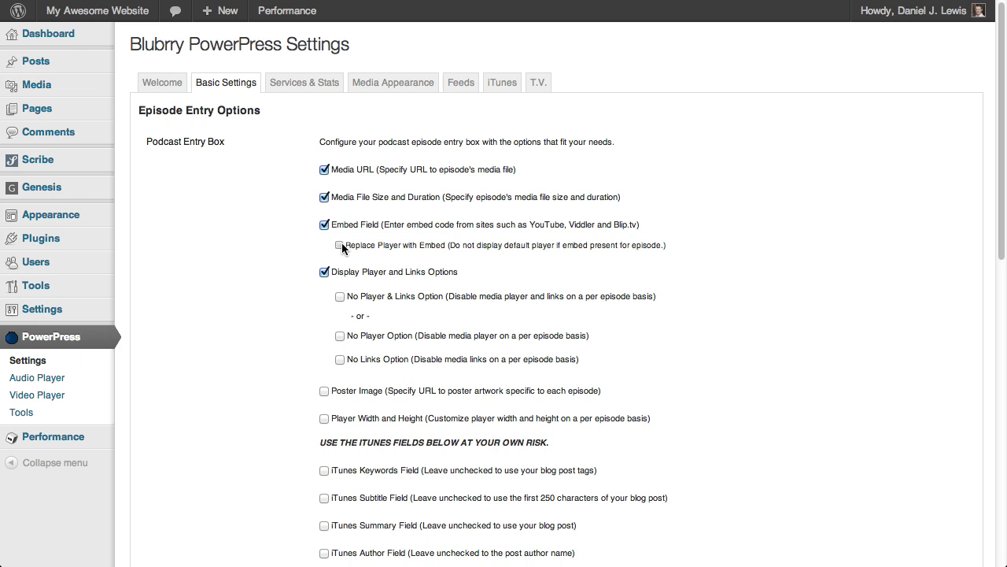
pyautogui.scroll(-15, 257, 364)
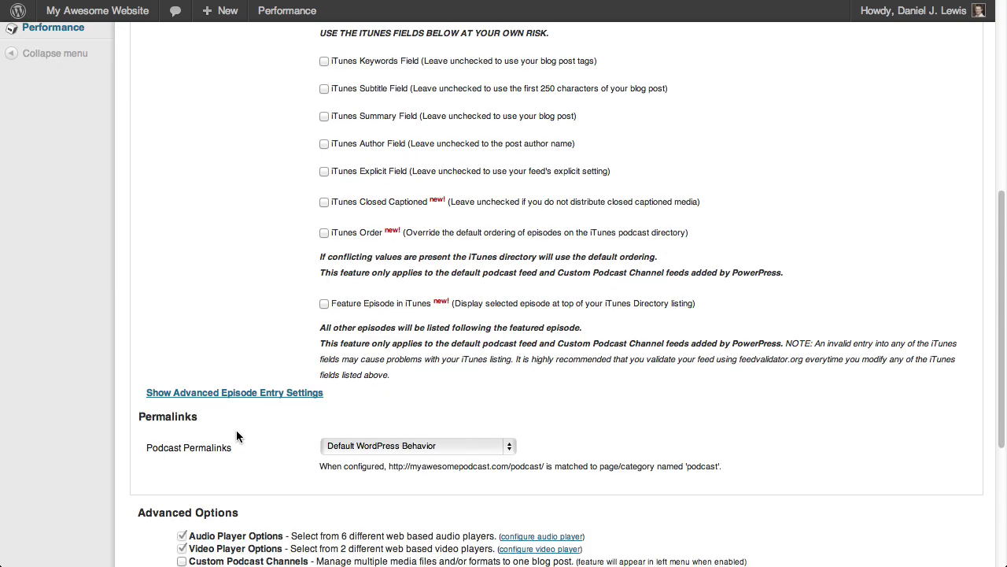
pyautogui.click(187, 437)
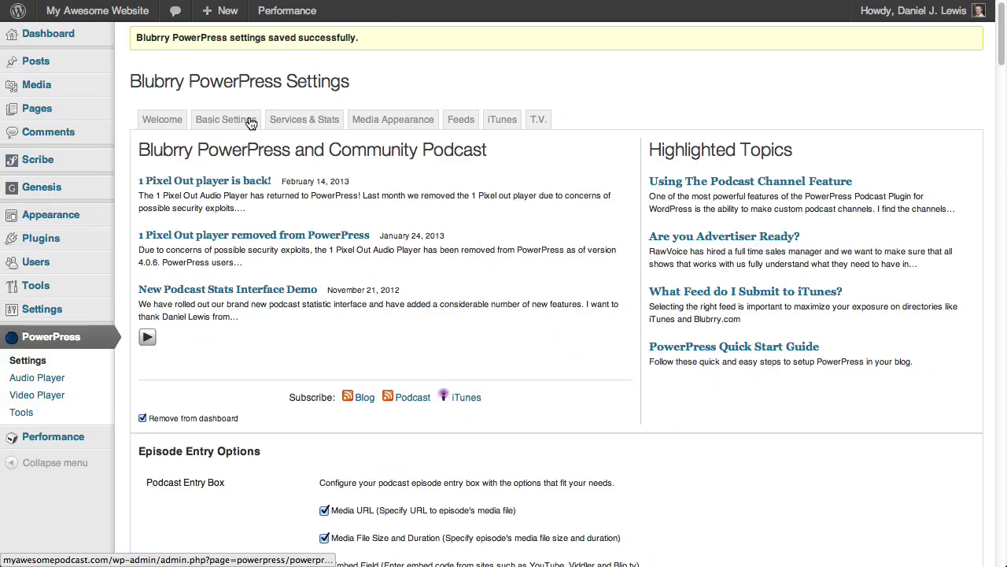
# Open the TAP134 post for editing and expand its podcast episode fields.
pyautogui.click(130, 62)
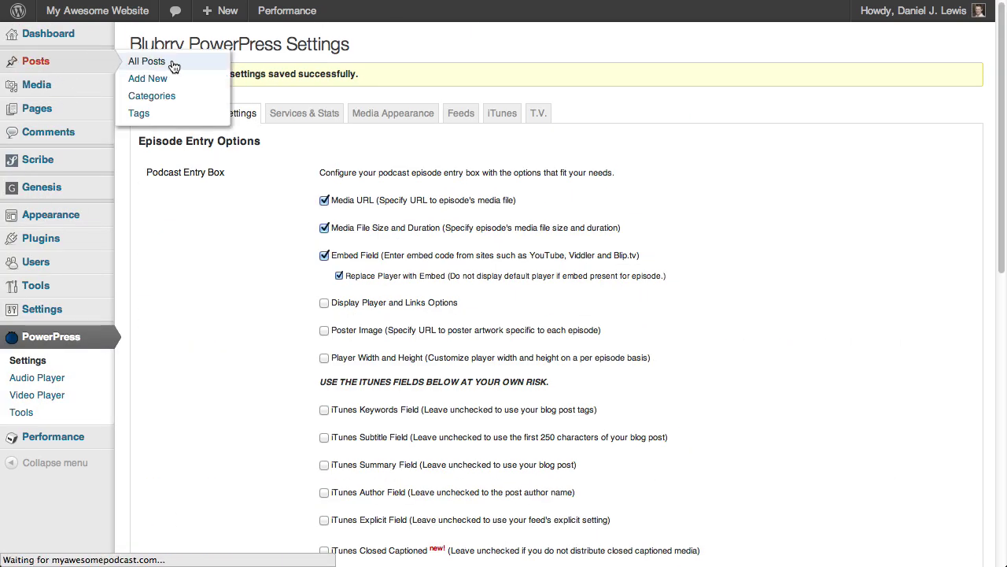
pyautogui.click(188, 185)
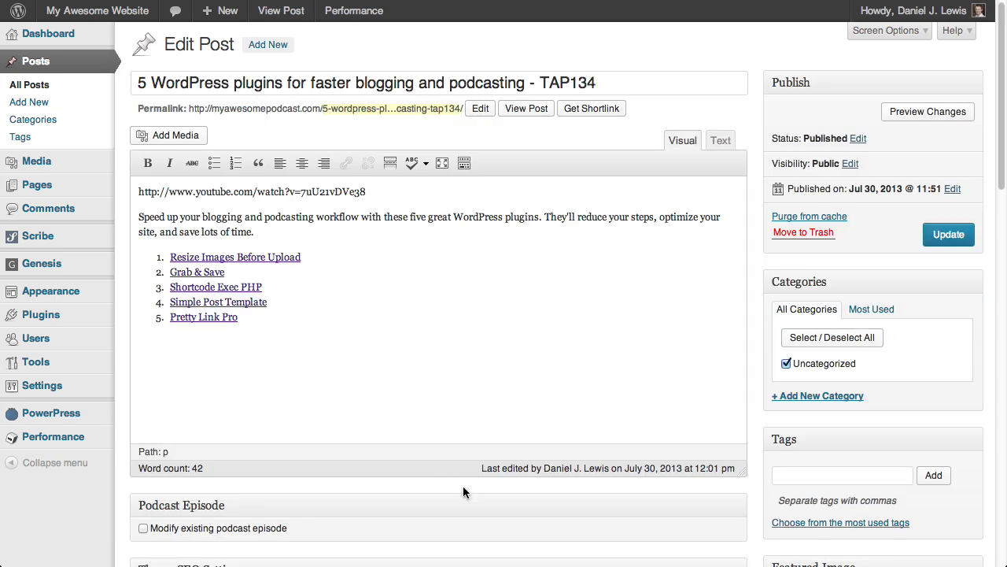
pyautogui.click(143, 528)
pyautogui.scroll(-1, 257, 472)
pyautogui.scroll(-7, 256, 472)
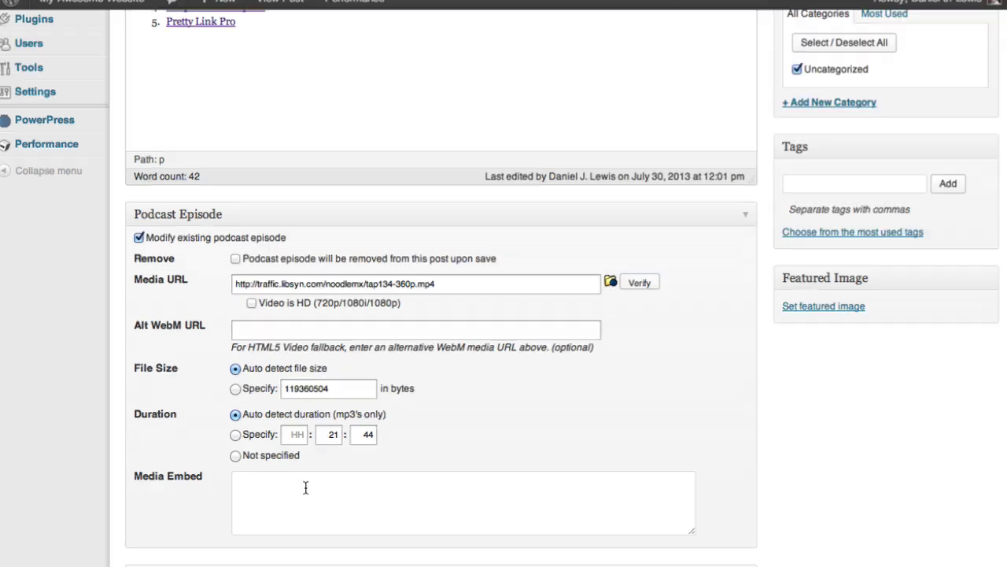
pyautogui.click(305, 487)
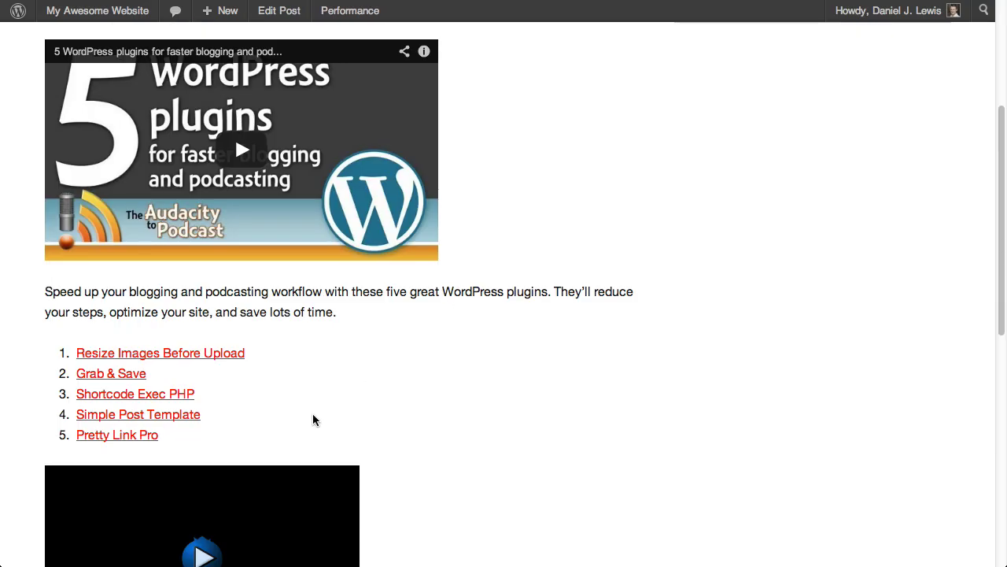
# Copy the post's YouTube link and paste it into the Media Embed field.
pyautogui.scroll(-3, 287, 457)
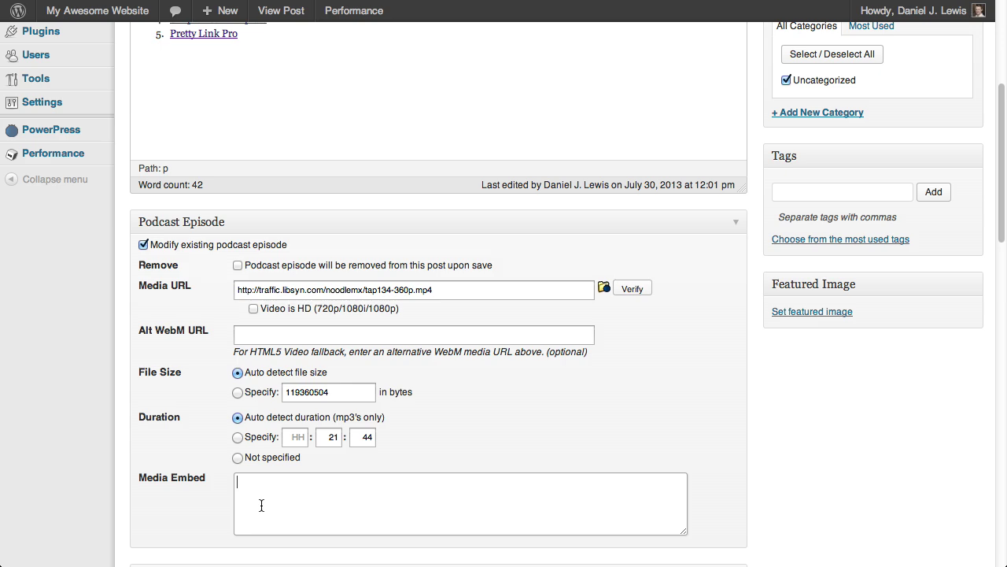
pyautogui.scroll(5, 428, 166)
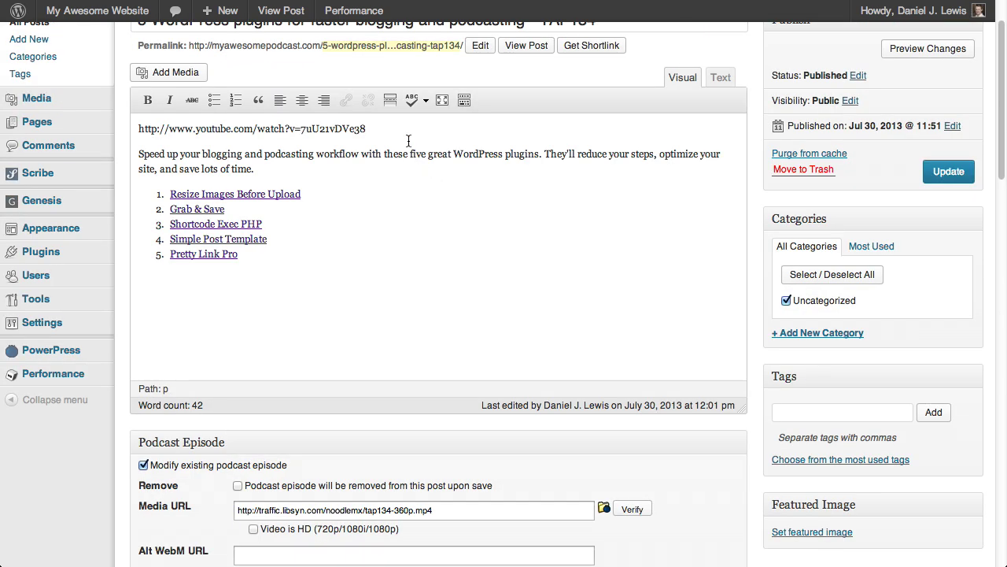
pyautogui.moveTo(398, 129); pyautogui.dragTo(158, 113)
pyautogui.press('super+c')
pyautogui.scroll(-5, 369, 204)
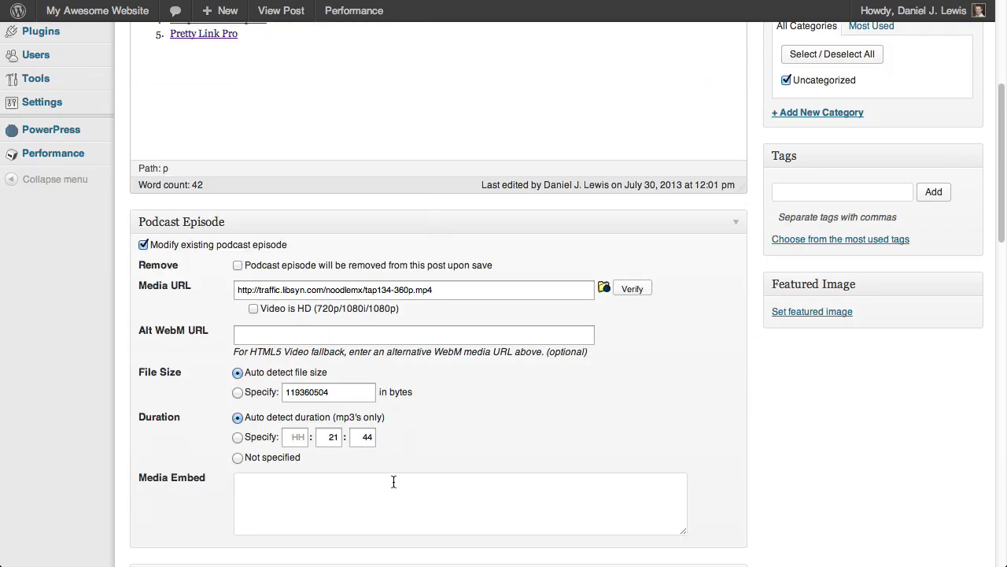
pyautogui.click(406, 488)
pyautogui.press('super+v')
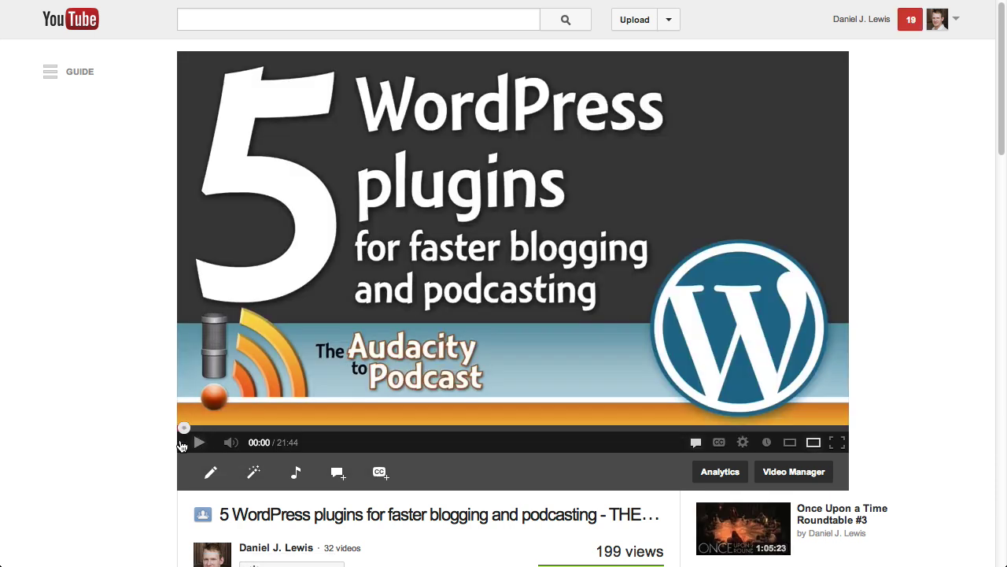
# Copy YouTube's 640 × 360 iframe embed code and paste it over the link in Media Embed.
pyautogui.scroll(-5, 90, 416)
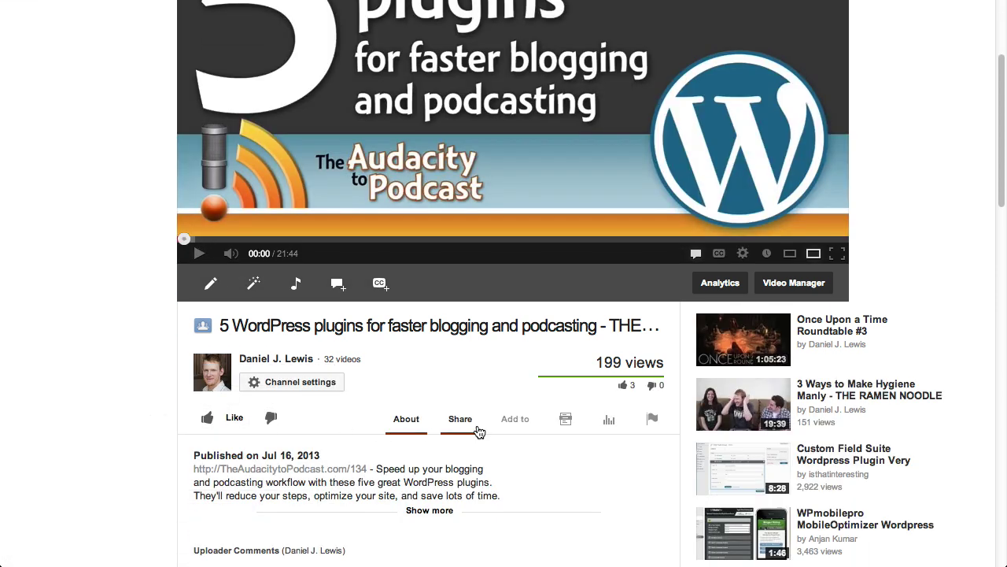
pyautogui.click(465, 421)
pyautogui.click(327, 465)
pyautogui.hotkey('ctrl', 'c')
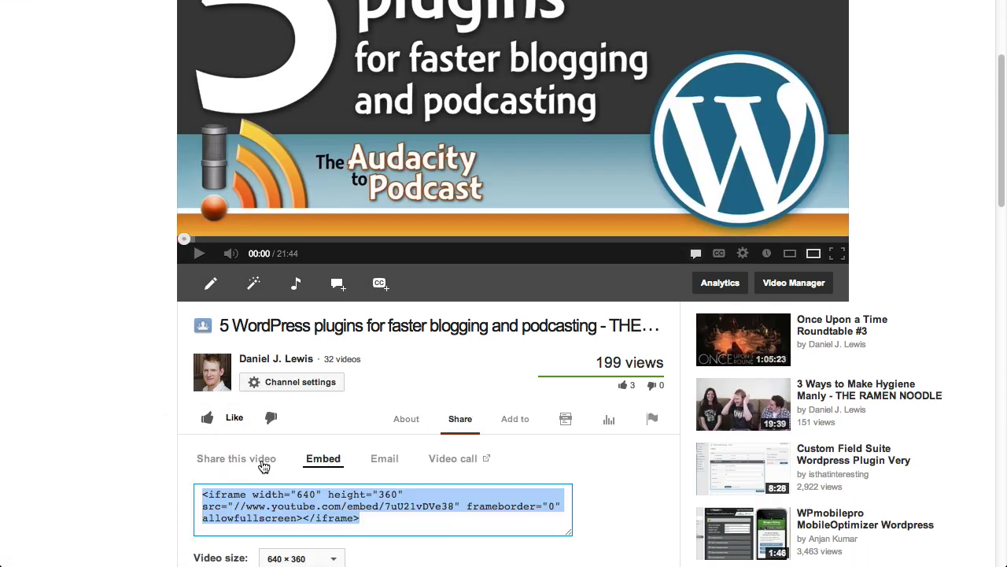
pyautogui.scroll(-1, 171, 452)
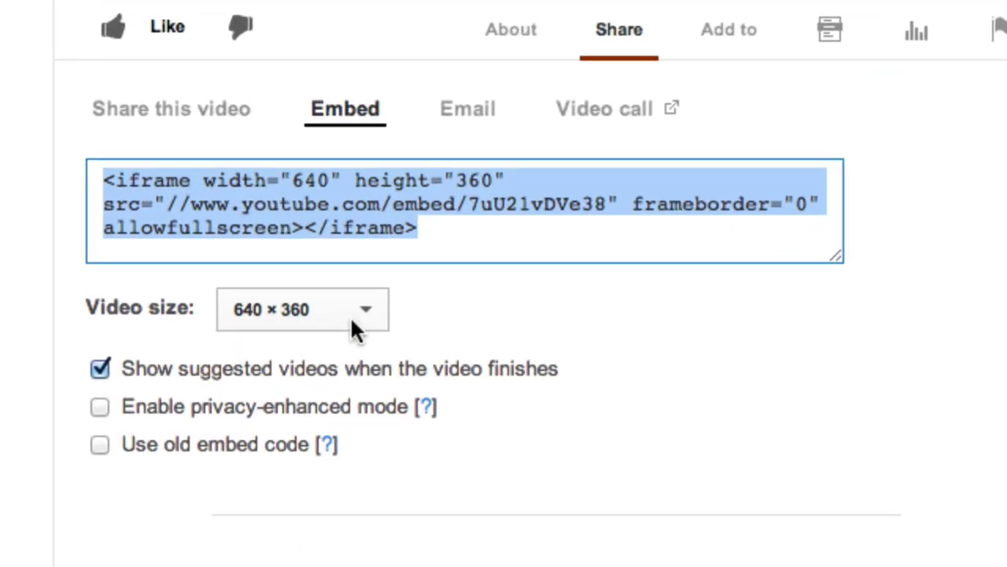
pyautogui.click(381, 319)
pyautogui.click(344, 309)
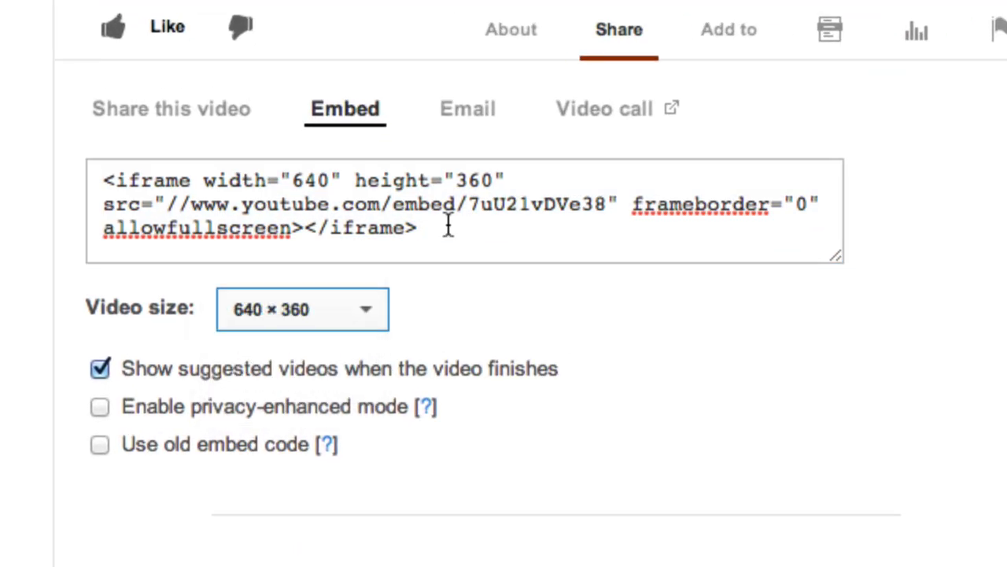
pyautogui.click(449, 220)
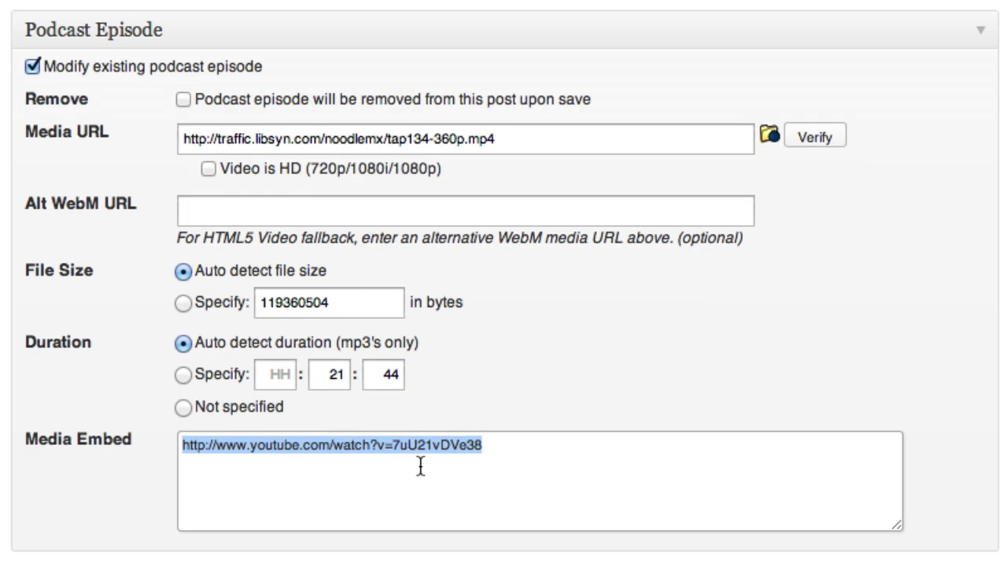
pyautogui.hotkey('ctrl', 'v')
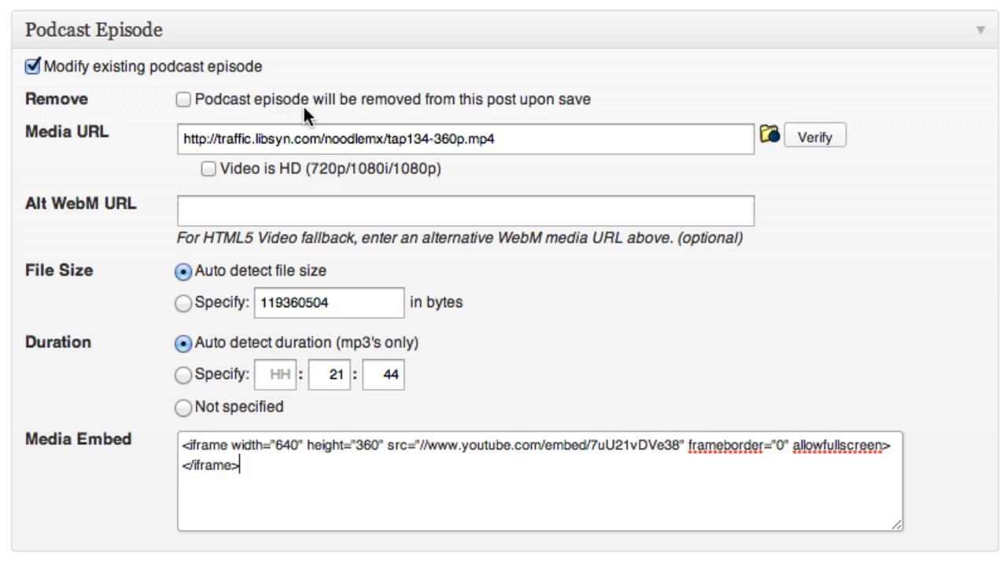
# Review the Media URL and the iframe code in Media Embed, then update the TAP134 post.
pyautogui.moveTo(539, 139); pyautogui.dragTo(186, 140)
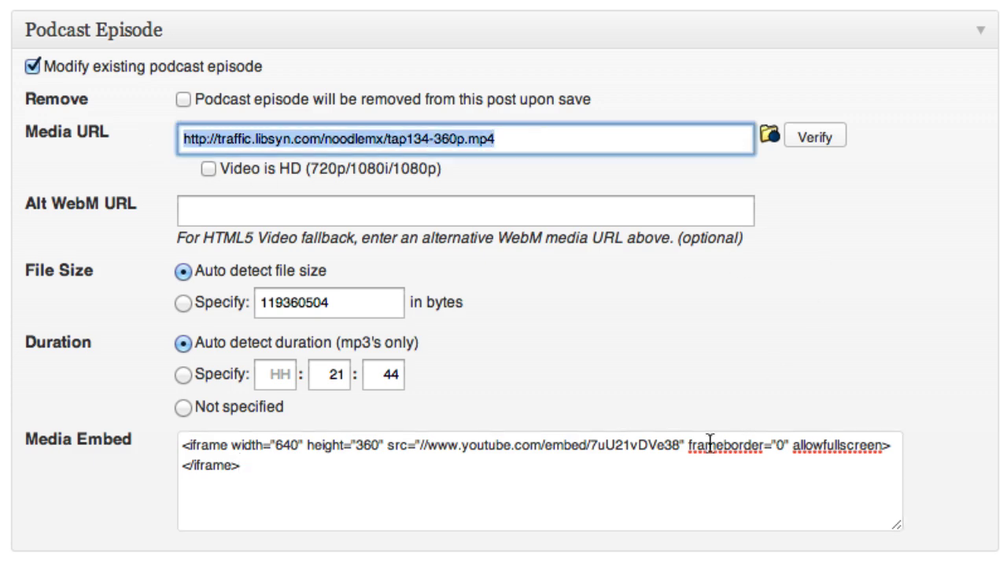
pyautogui.moveTo(669, 491); pyautogui.dragTo(154, 436)
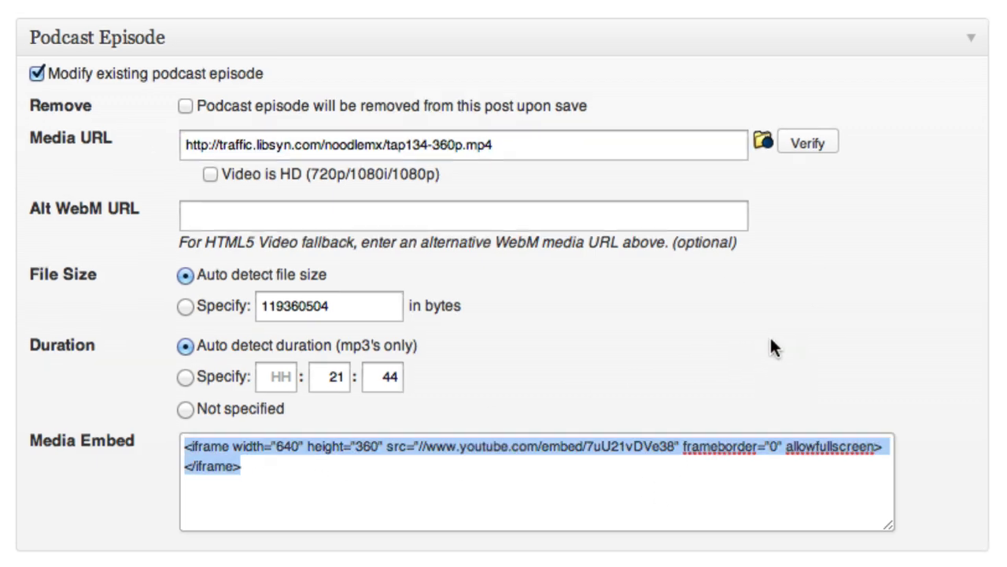
pyautogui.scroll(5, 761, 339)
pyautogui.click(941, 240)
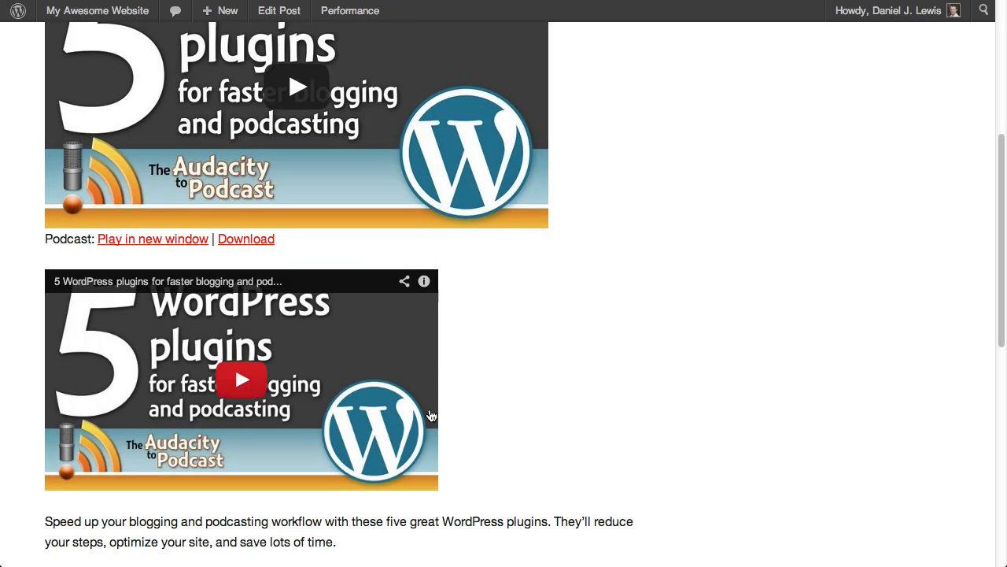
pyautogui.scroll(3, 301, 283)
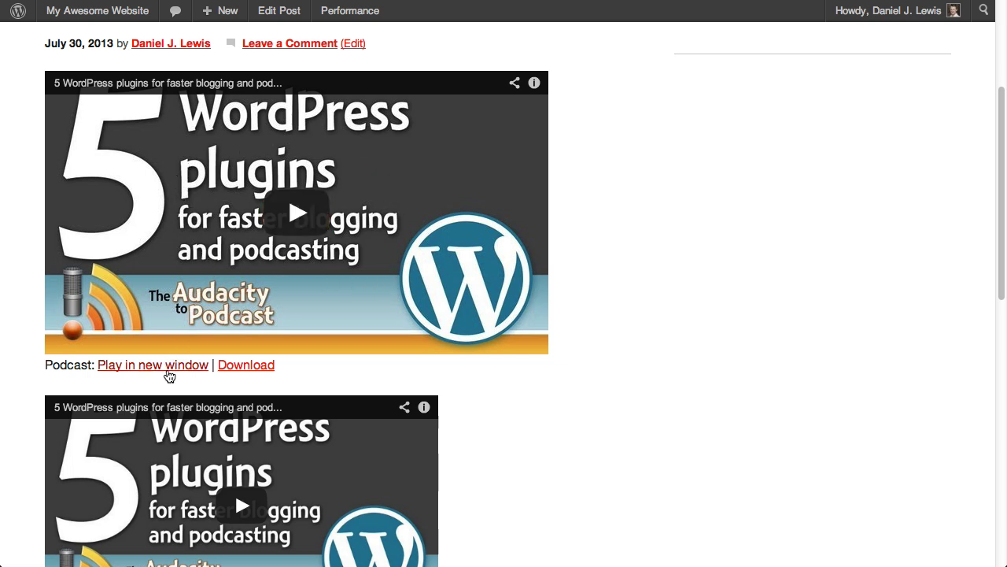
pyautogui.scroll(-1, 361, 428)
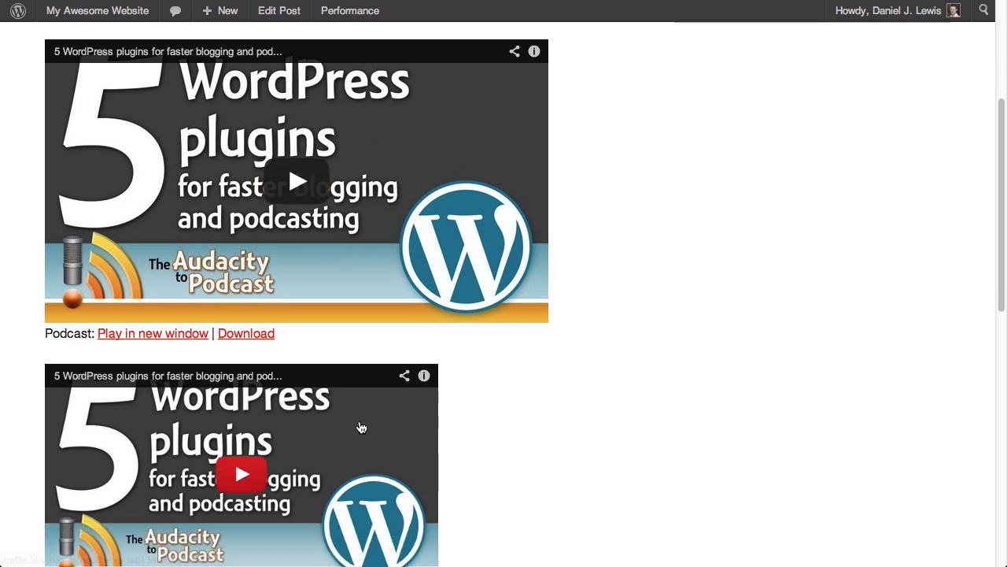
pyautogui.scroll(-3, 361, 427)
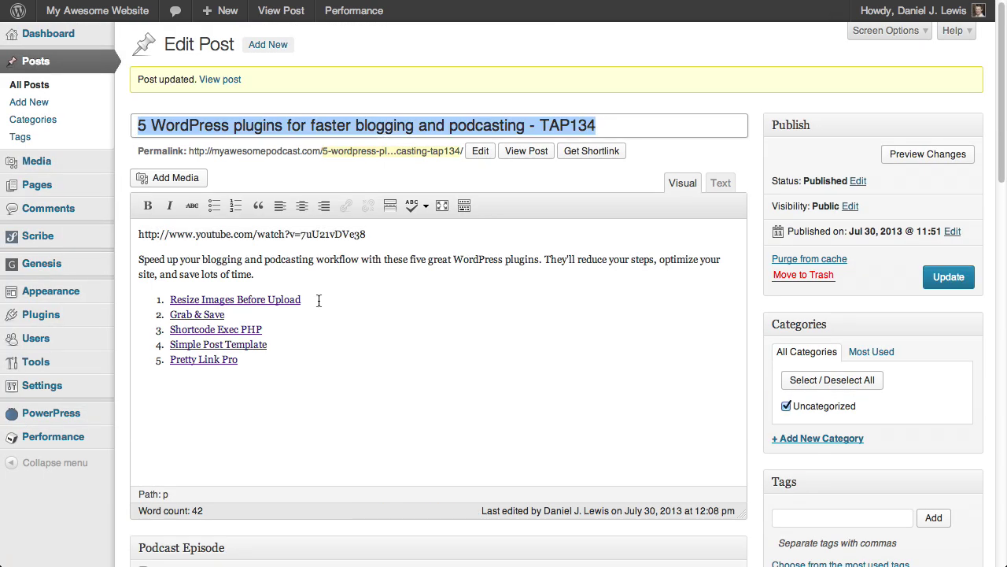
pyautogui.moveTo(378, 229); pyautogui.dragTo(45, 231)
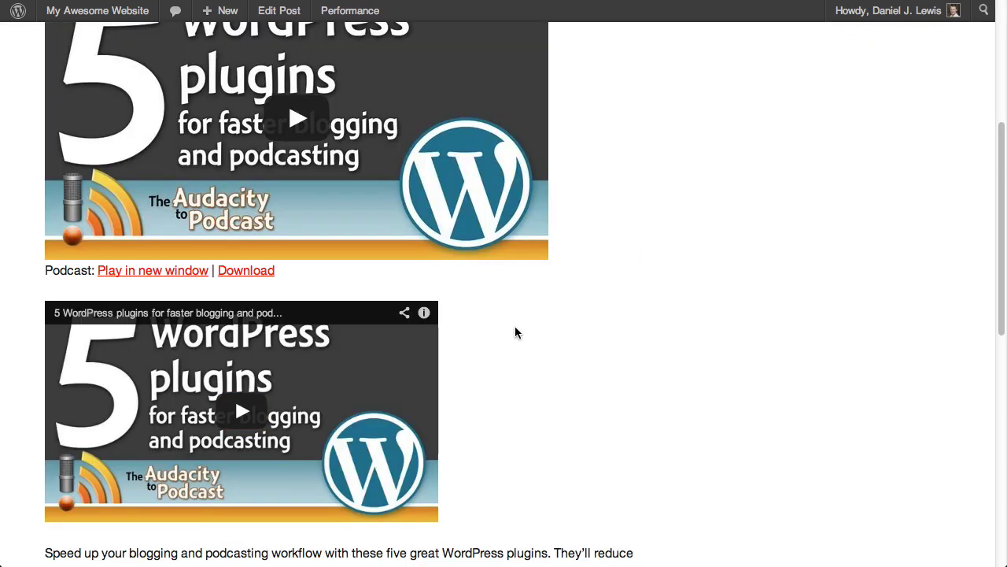
pyautogui.scroll(1, 417, 302)
pyautogui.scroll(2, 405, 298)
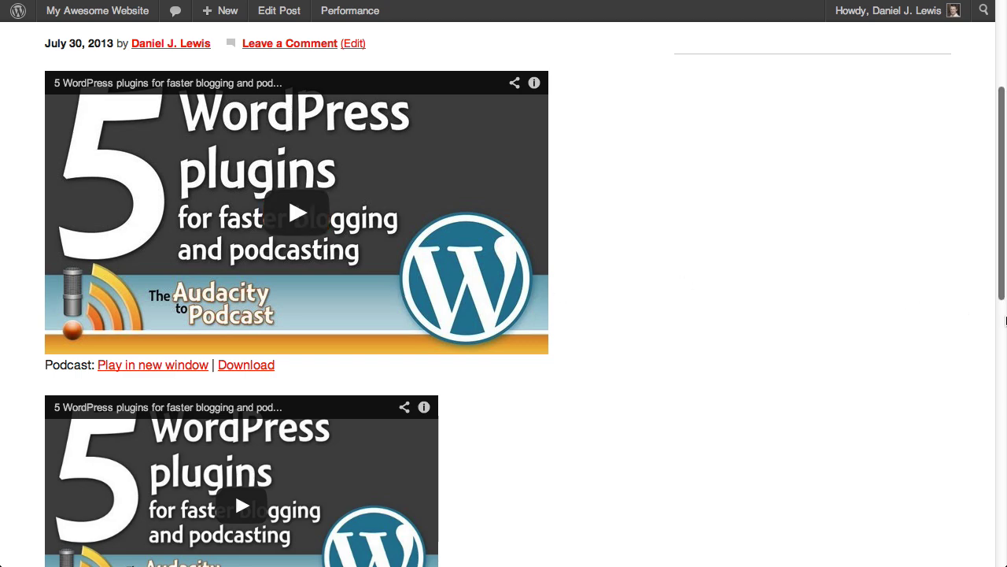
pyautogui.scroll(-10, 971, 312)
pyautogui.scroll(10, 817, 315)
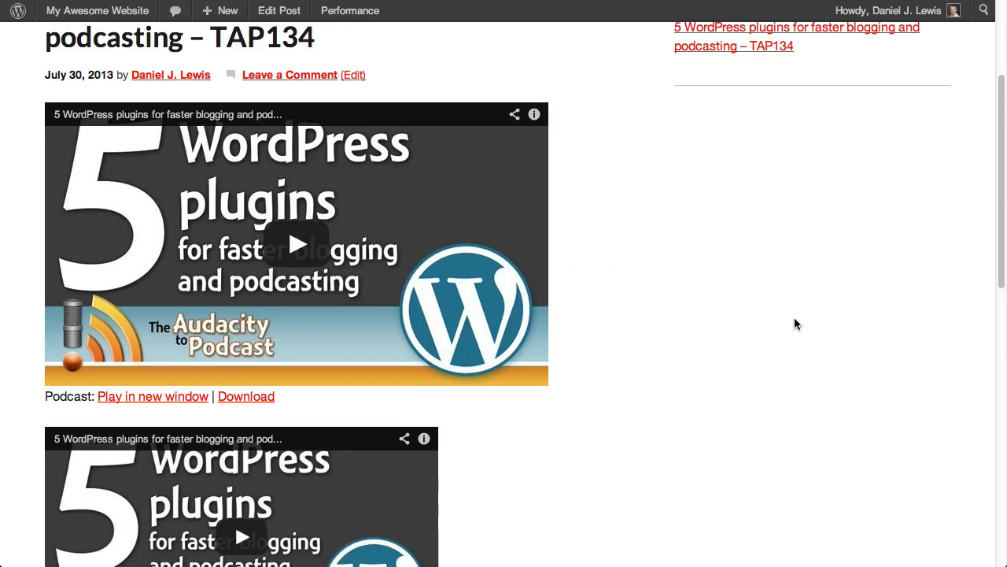
pyautogui.scroll(2, 794, 324)
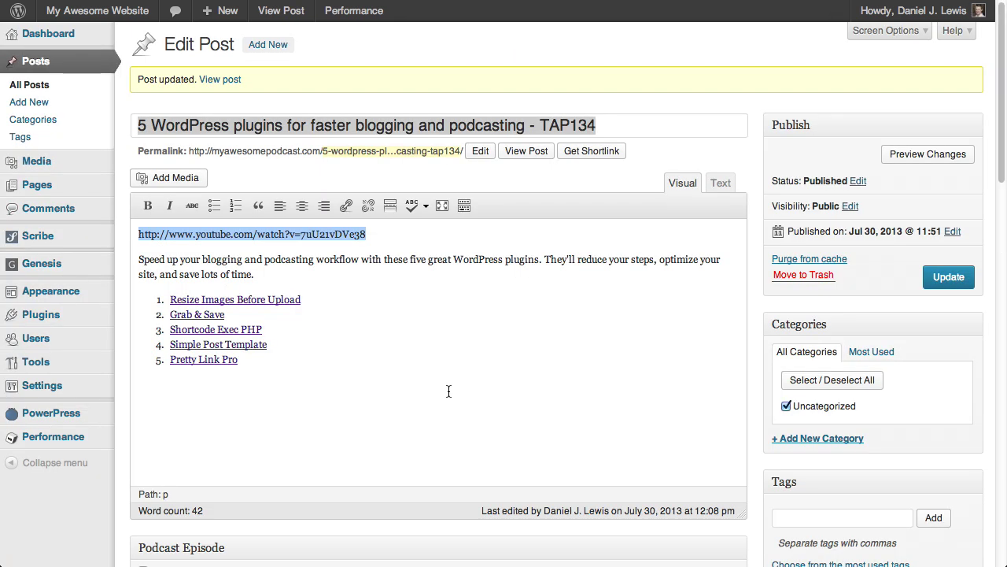
# Expand the podcast episode fields and highlight the post's YouTube link line.
pyautogui.scroll(-3, 775, 418)
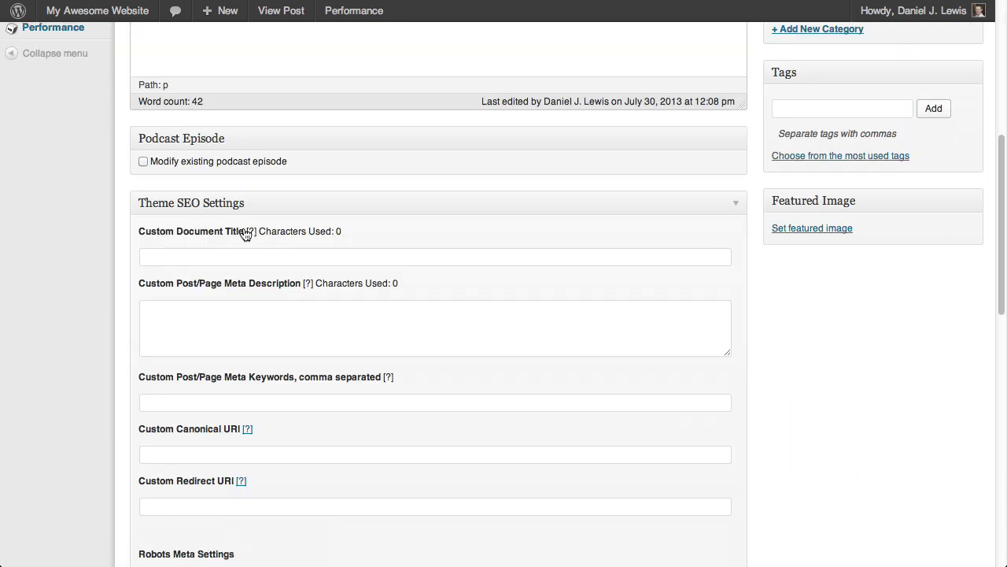
pyautogui.click(144, 161)
pyautogui.tripleClick(398, 435)
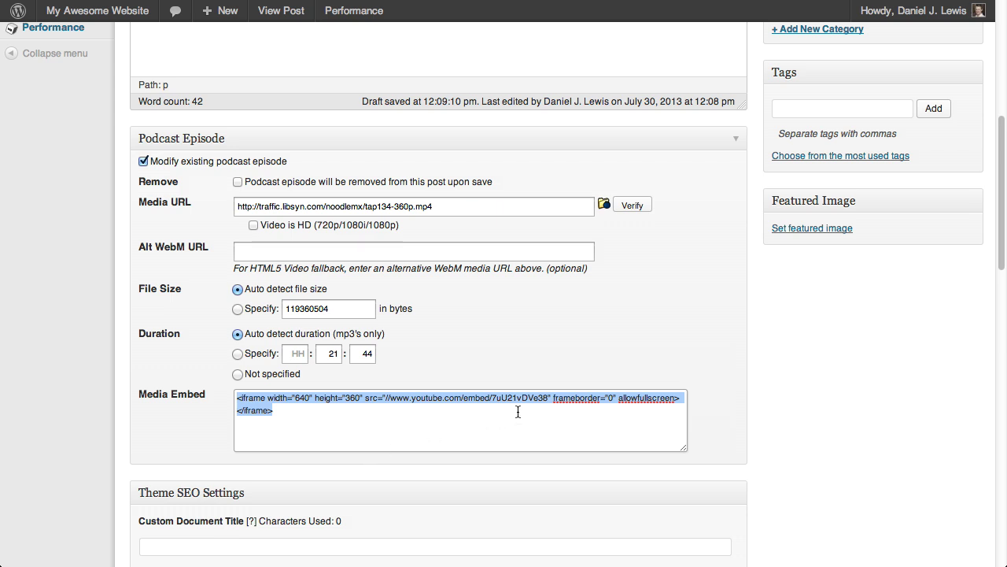
pyautogui.scroll(10, 504, 378)
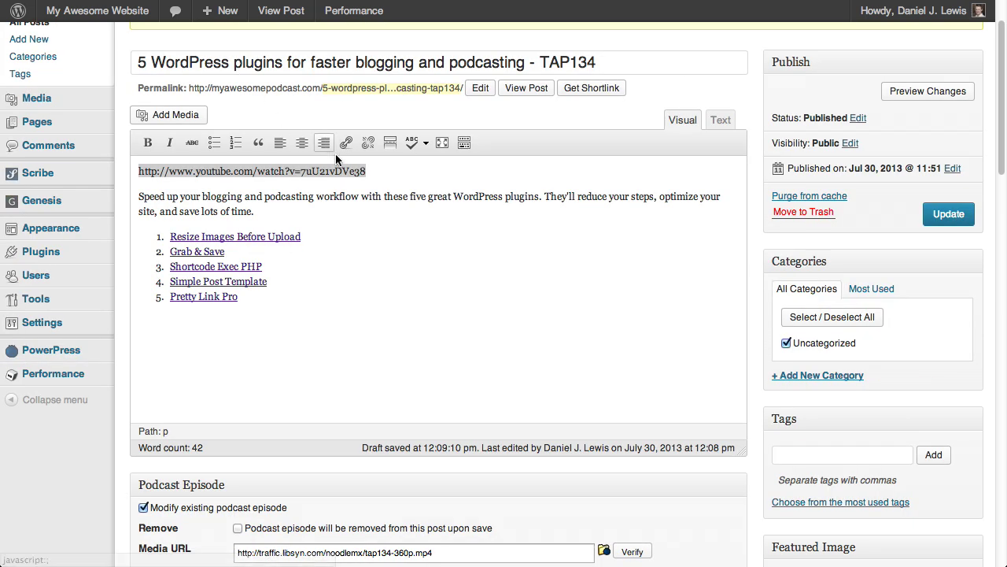
pyautogui.click(386, 170)
pyautogui.moveTo(386, 171); pyautogui.dragTo(90, 163)
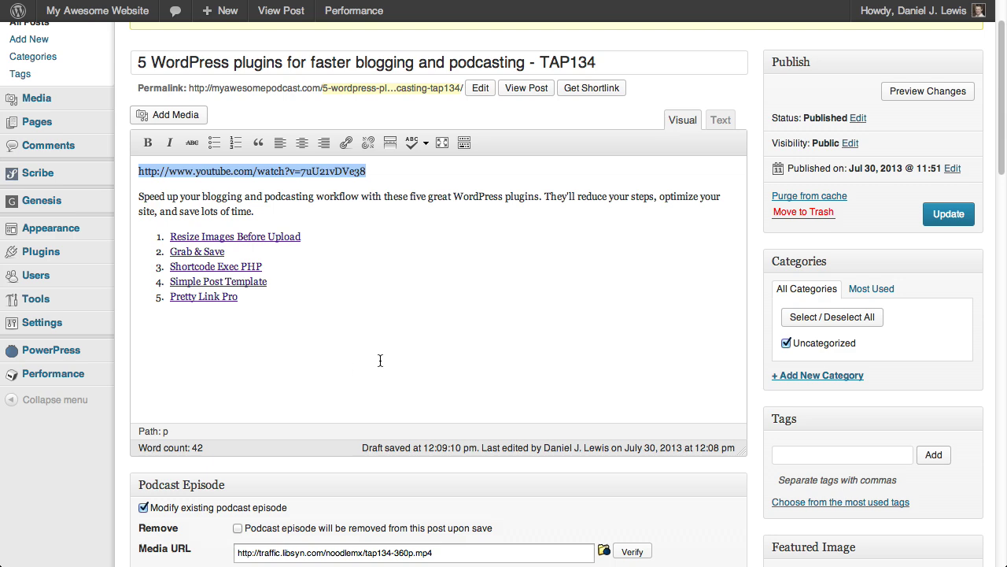
# Delete all the iframe code from Media Embed and update the post.
pyautogui.scroll(-10, 627, 353)
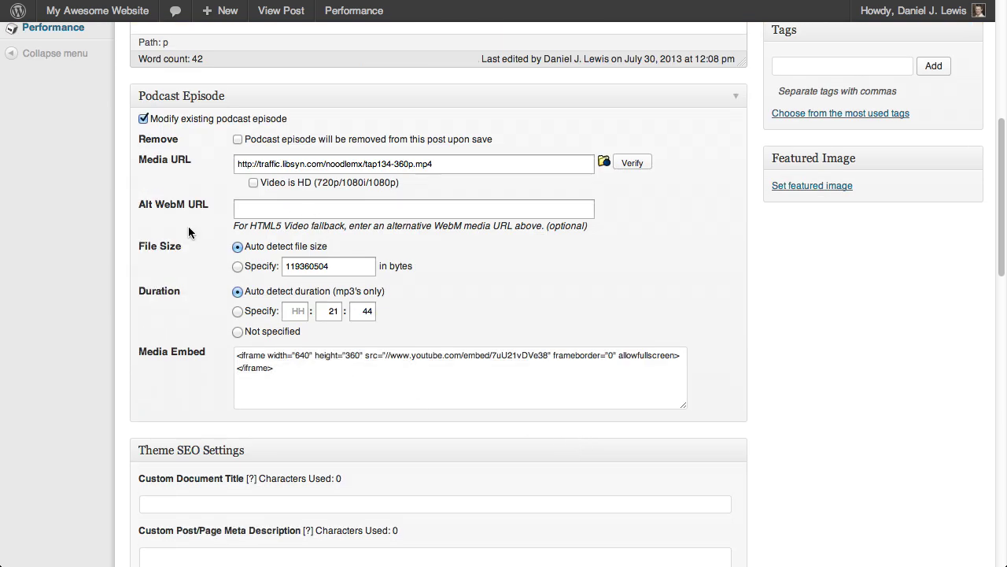
pyautogui.click(324, 370)
pyautogui.press('super+a')
pyautogui.press('BackSpace')
pyautogui.scroll(2, 519, 294)
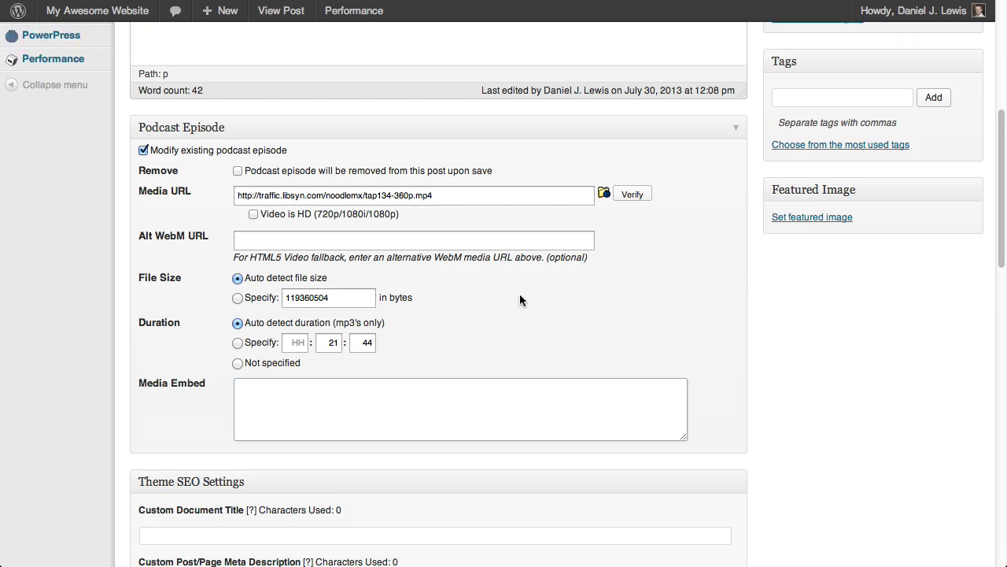
pyautogui.scroll(6, 634, 326)
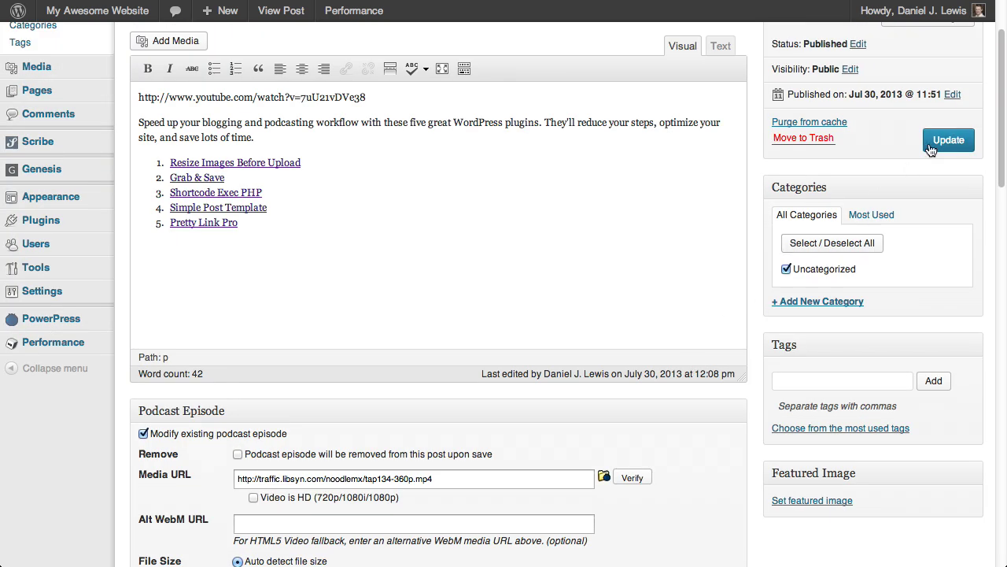
pyautogui.click(930, 146)
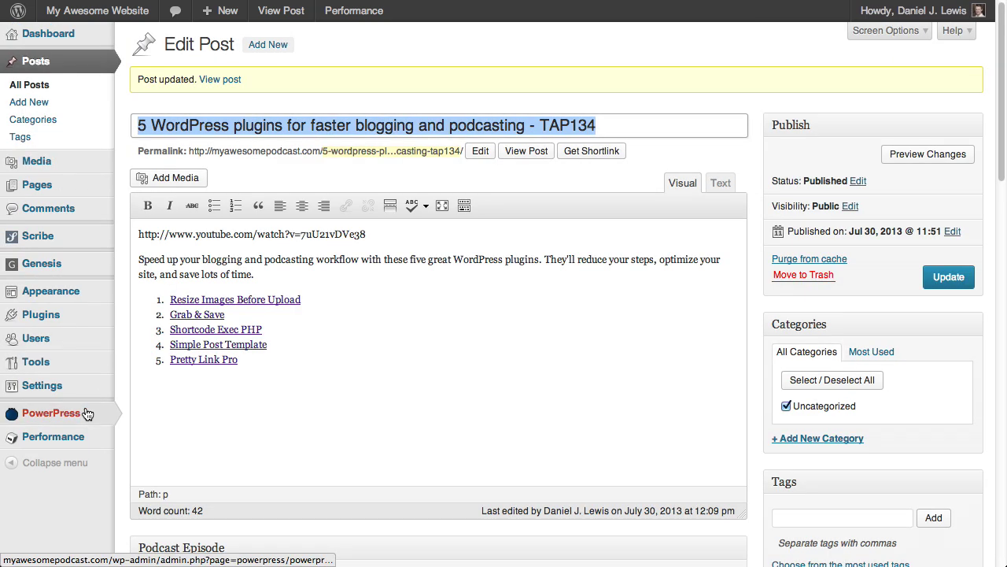
# Turn off the PowerPress Embed Field, enable player and links options, save, and reopen the TAP134 post.
pyautogui.moveTo(51, 412)
pyautogui.click(155, 417)
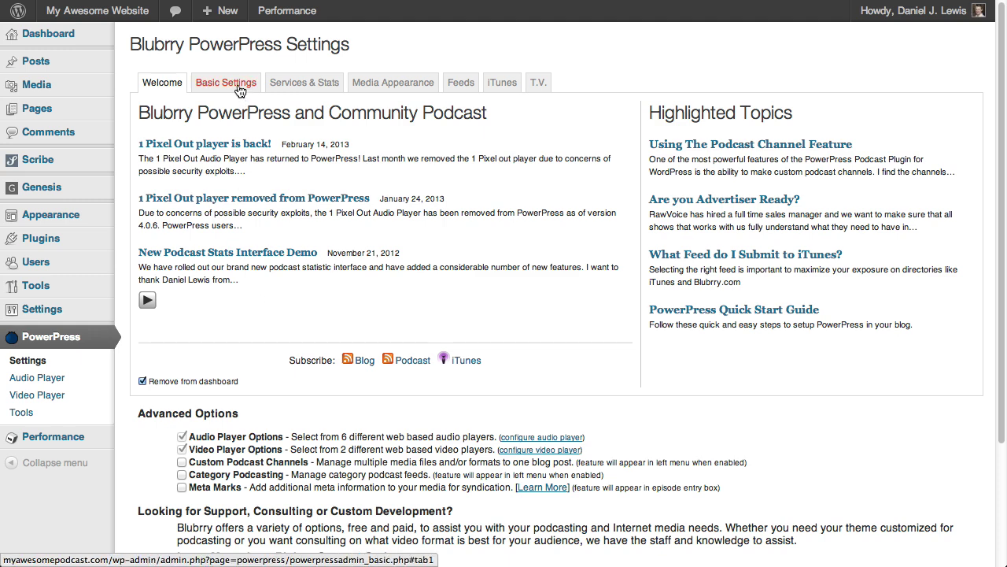
pyautogui.click(238, 86)
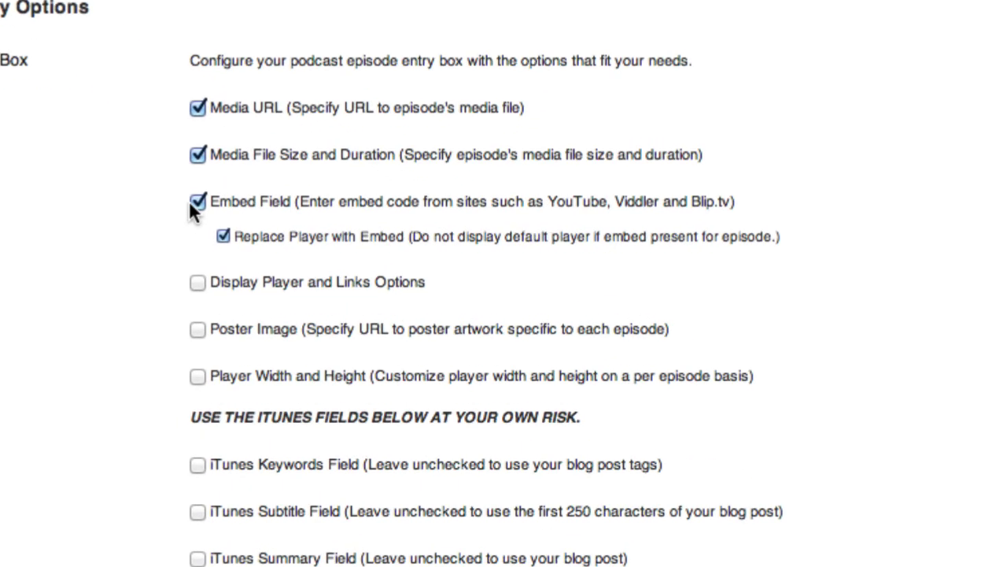
pyautogui.click(193, 199)
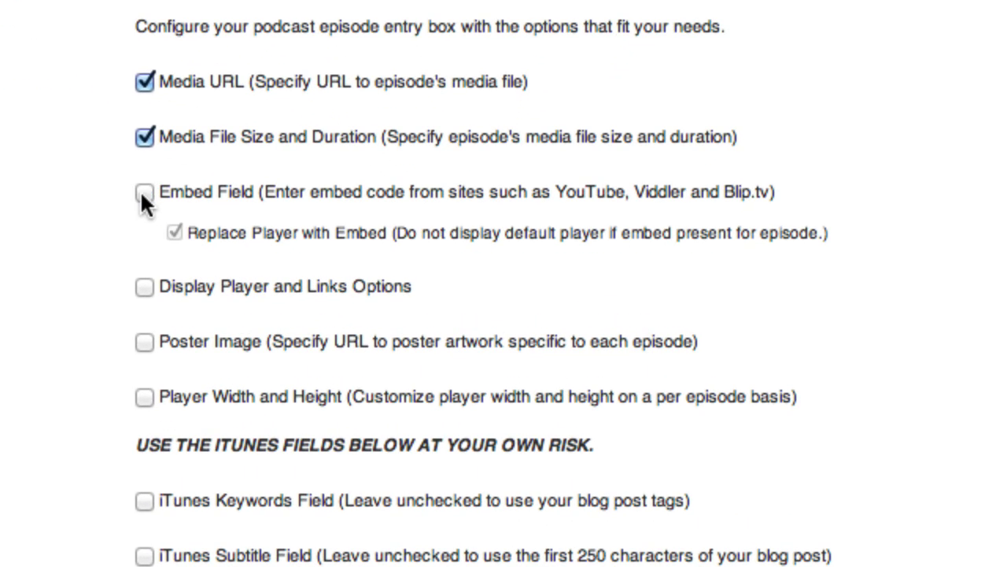
pyautogui.click(144, 288)
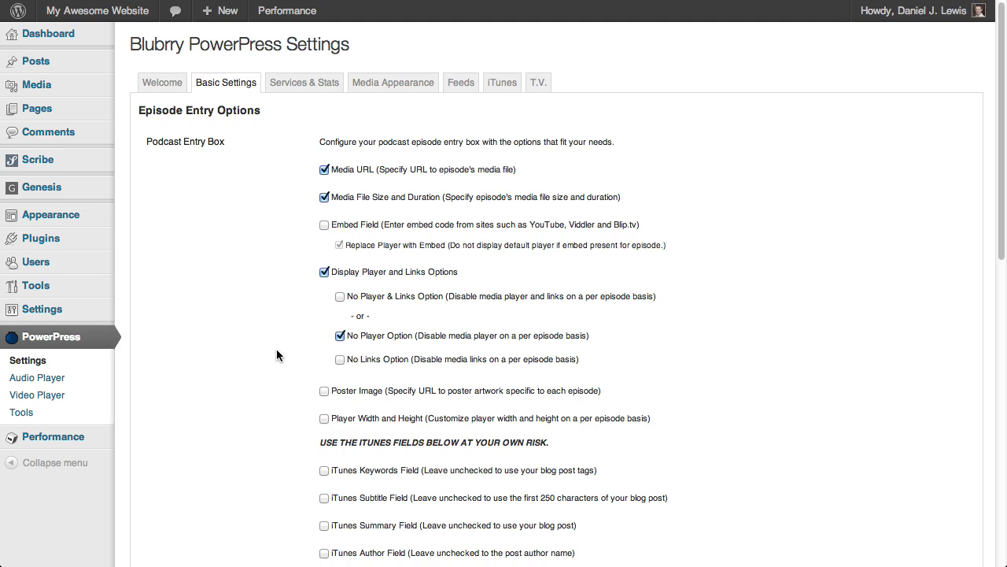
pyautogui.scroll(-2, 276, 349)
pyautogui.scroll(-15, 256, 348)
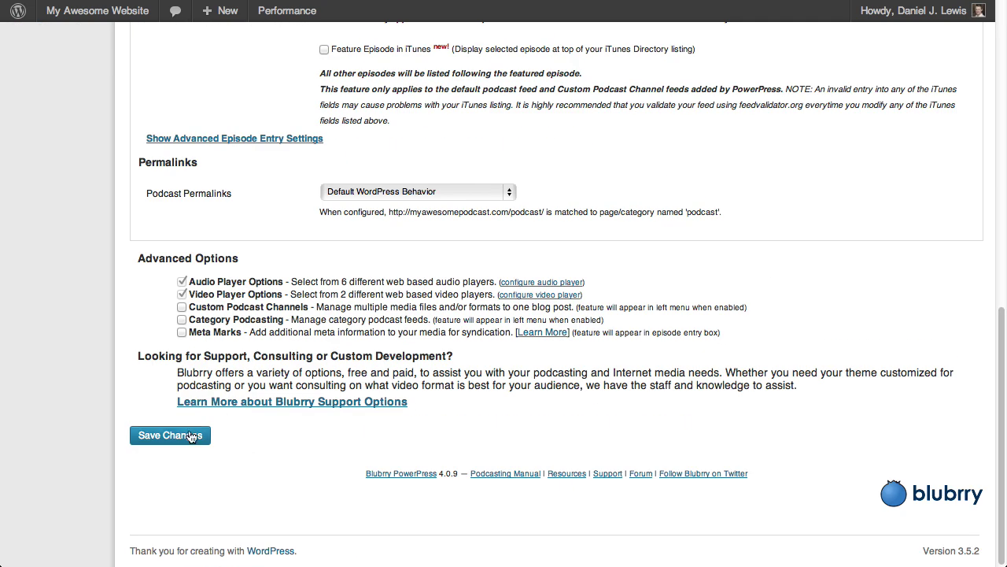
pyautogui.click(185, 435)
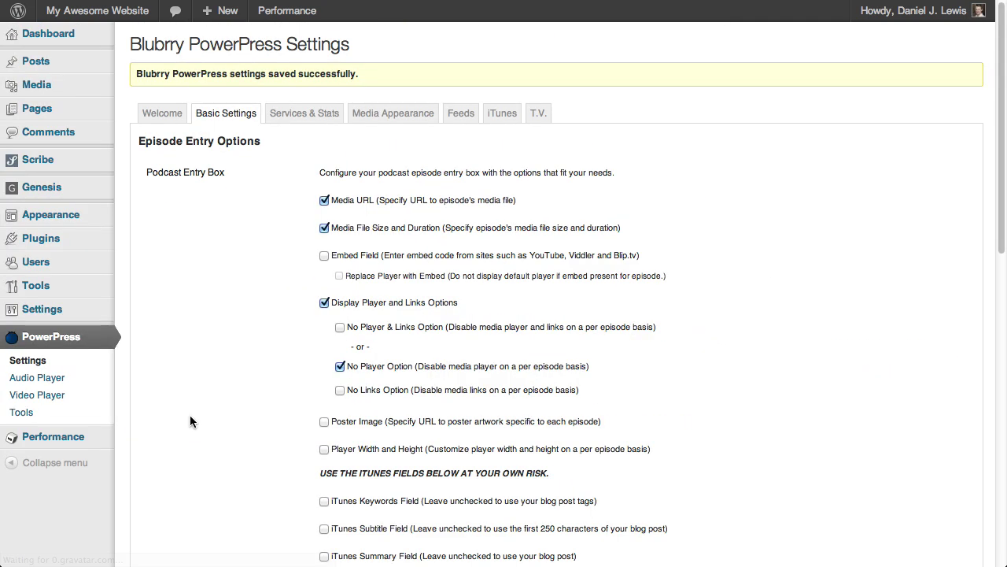
pyautogui.click(39, 61)
pyautogui.click(168, 199)
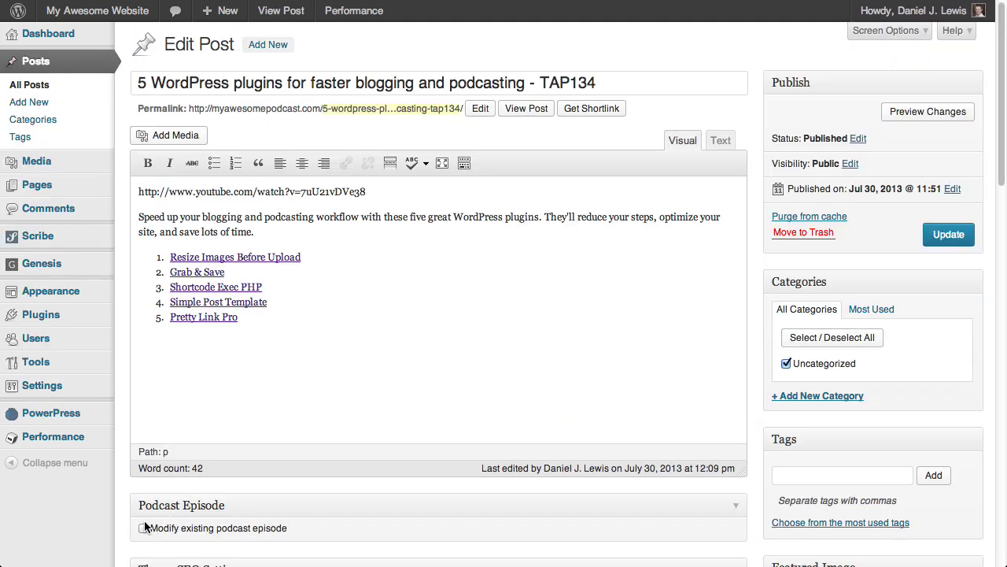
# Set the TAP134 episode to not display the player and update the post.
pyautogui.click(143, 527)
pyautogui.scroll(-3, 222, 487)
pyautogui.scroll(-1, 222, 493)
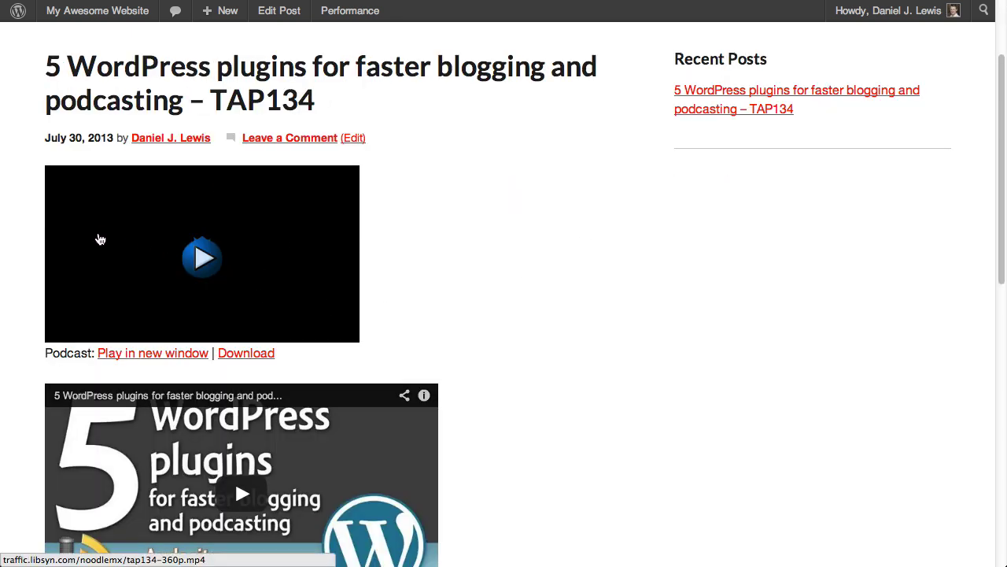
pyautogui.scroll(-5, 136, 282)
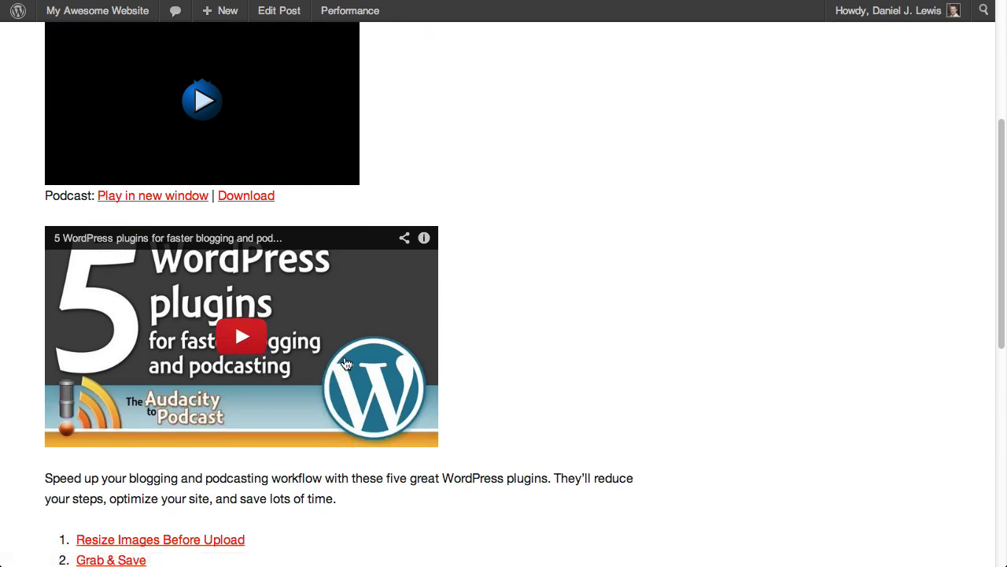
pyautogui.press('super+w')
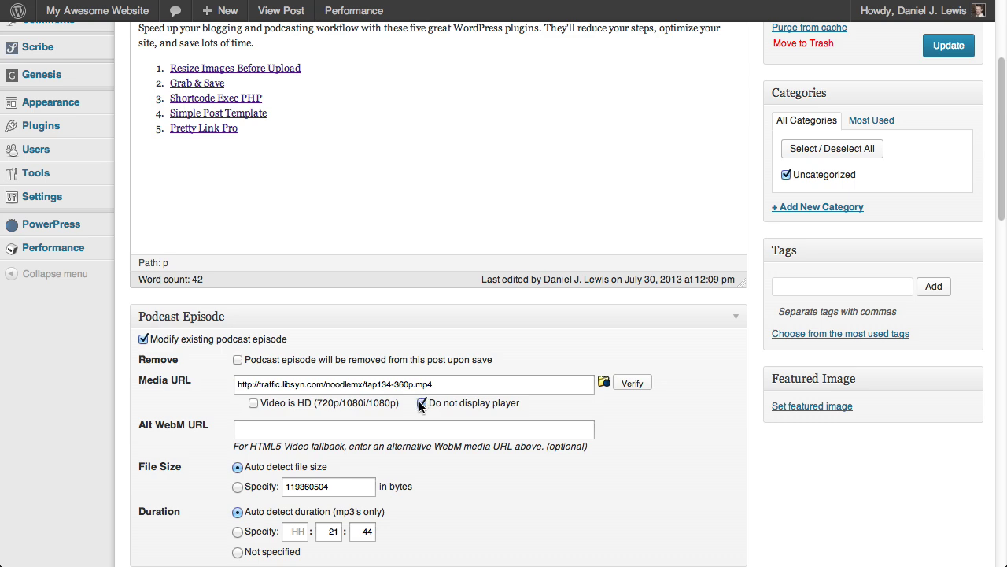
pyautogui.scroll(5, 779, 326)
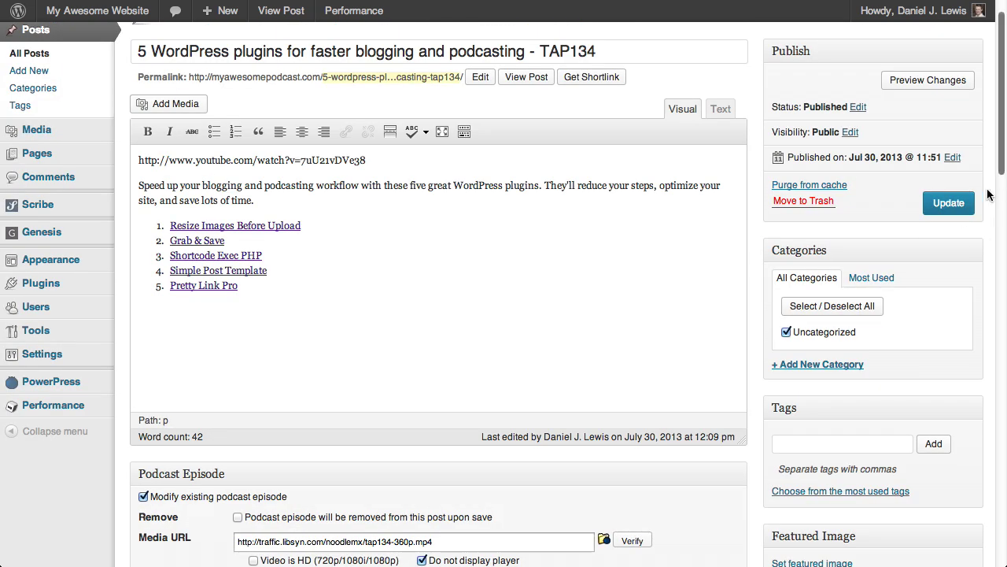
pyautogui.click(948, 202)
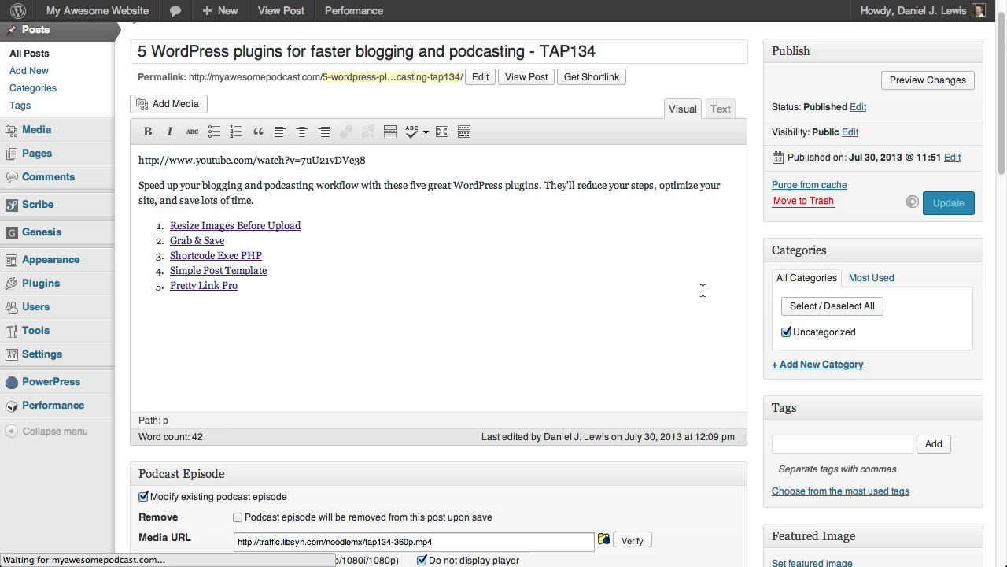
# Reload the live post to confirm only Play/Download links appear above the video.
pyautogui.hotkey('ctrl', 'Tab')
pyautogui.press('super+r')
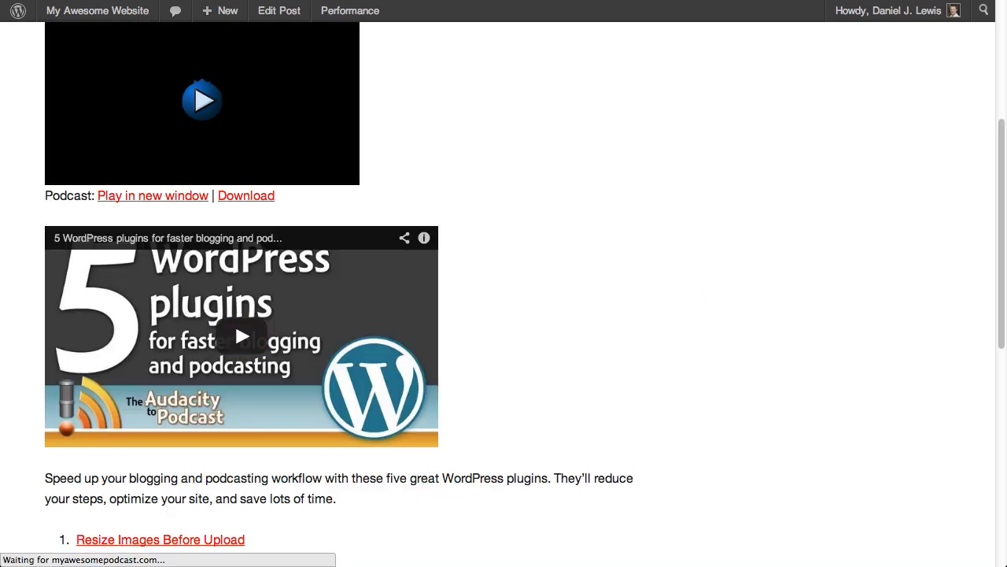
pyautogui.scroll(2, 460, 305)
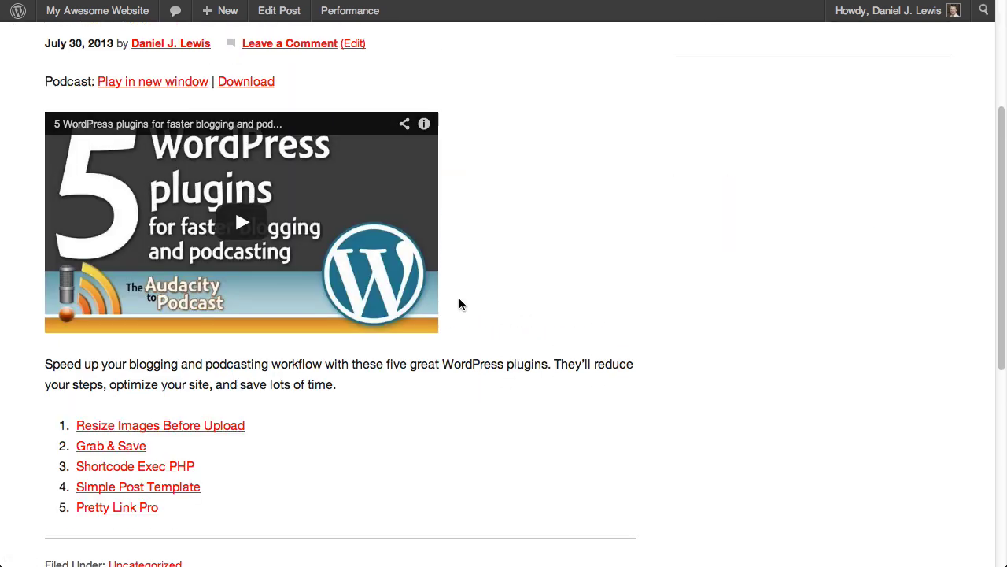
# Add a [powerpress] line directly below the YouTube URL in the post.
pyautogui.scroll(3, 460, 305)
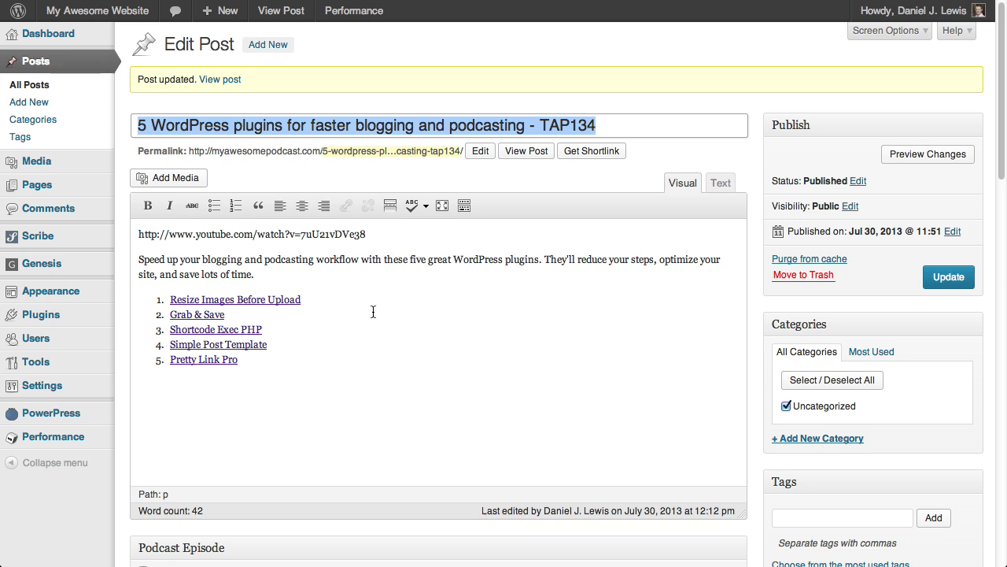
pyautogui.click(380, 237)
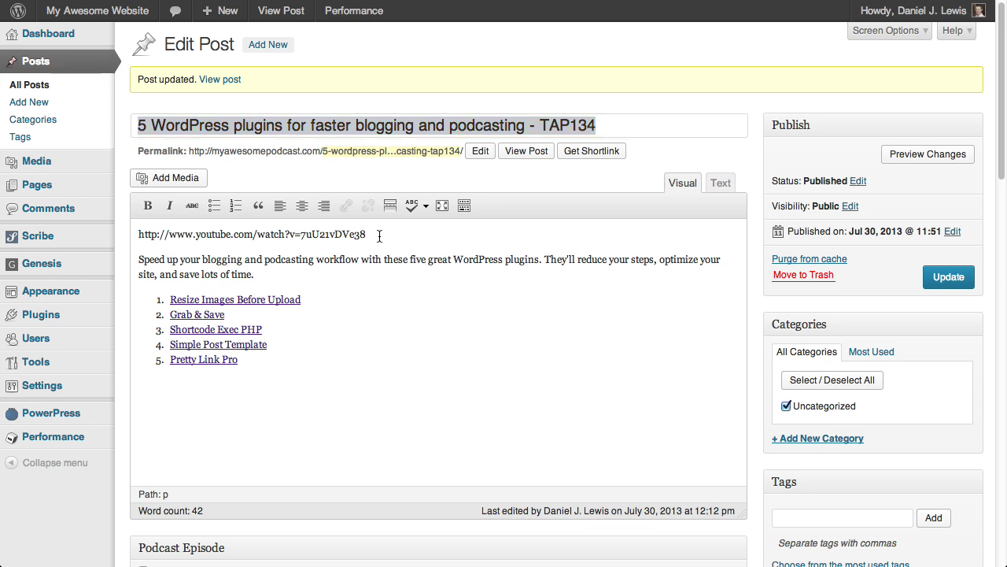
pyautogui.press('Return')
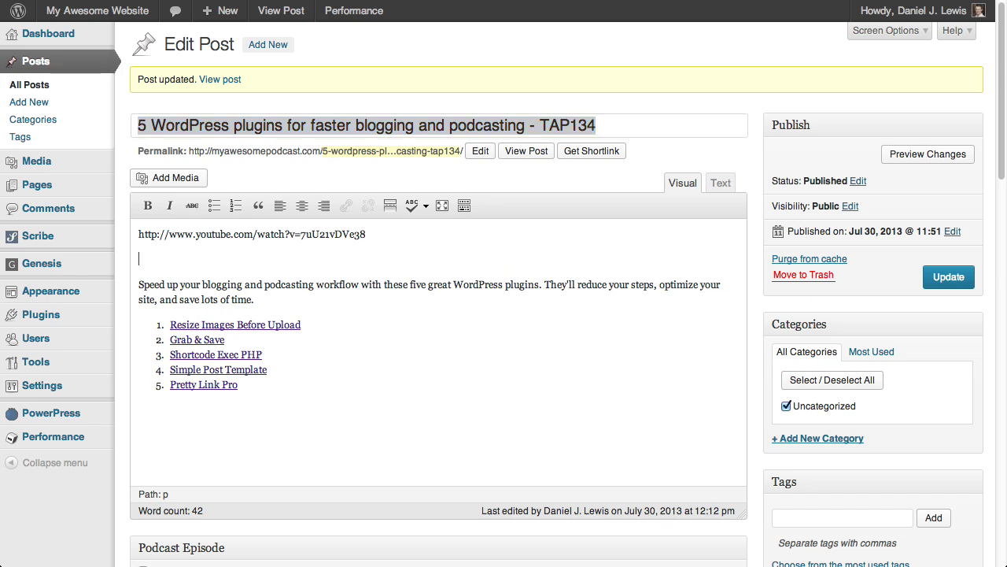
pyautogui.write('[powerpress]')
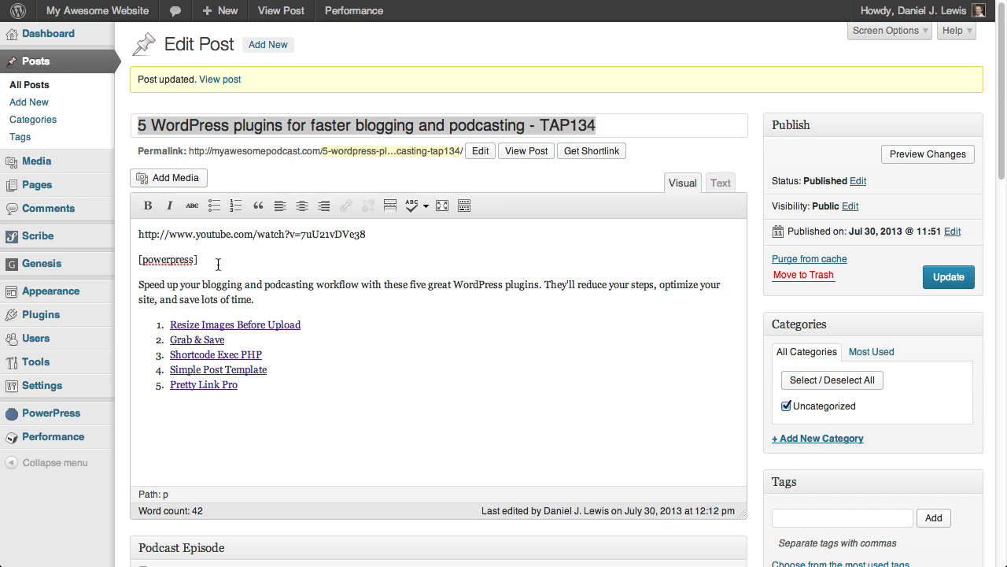
# Update the TAP134 post with the new [powerpress] shortcode line.
pyautogui.click(932, 283)
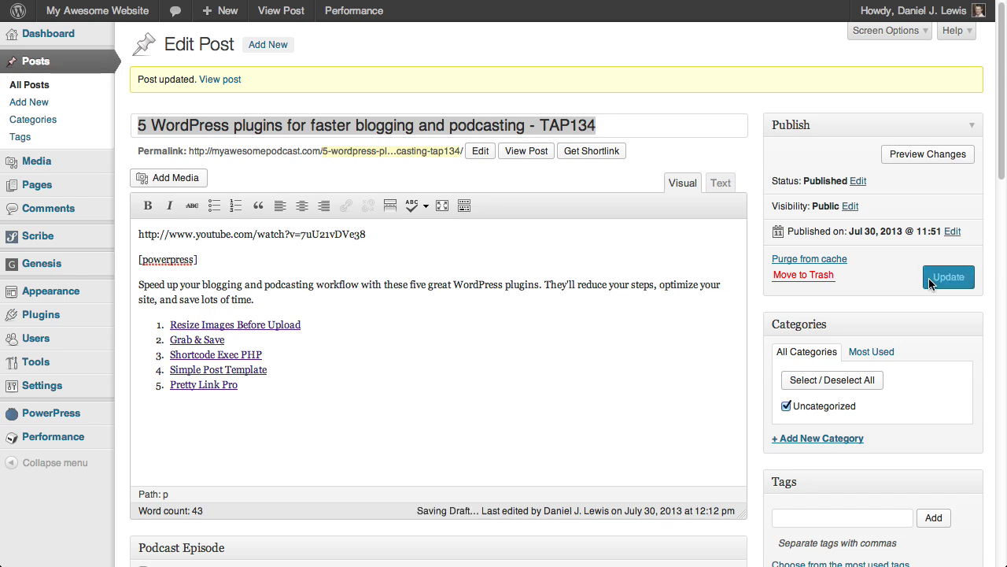
pyautogui.click(938, 282)
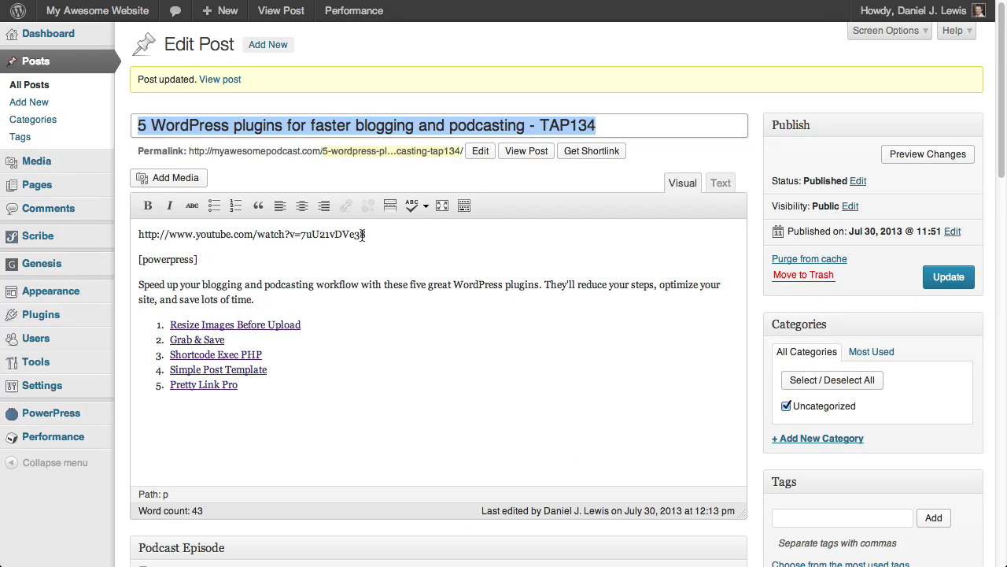
pyautogui.moveTo(374, 234); pyautogui.dragTo(89, 237)
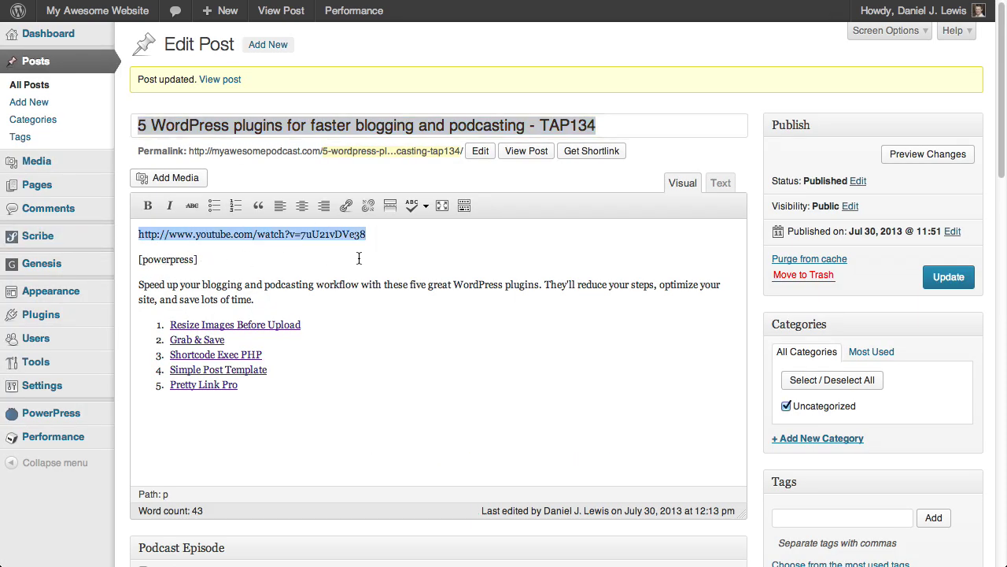
pyautogui.click(385, 236)
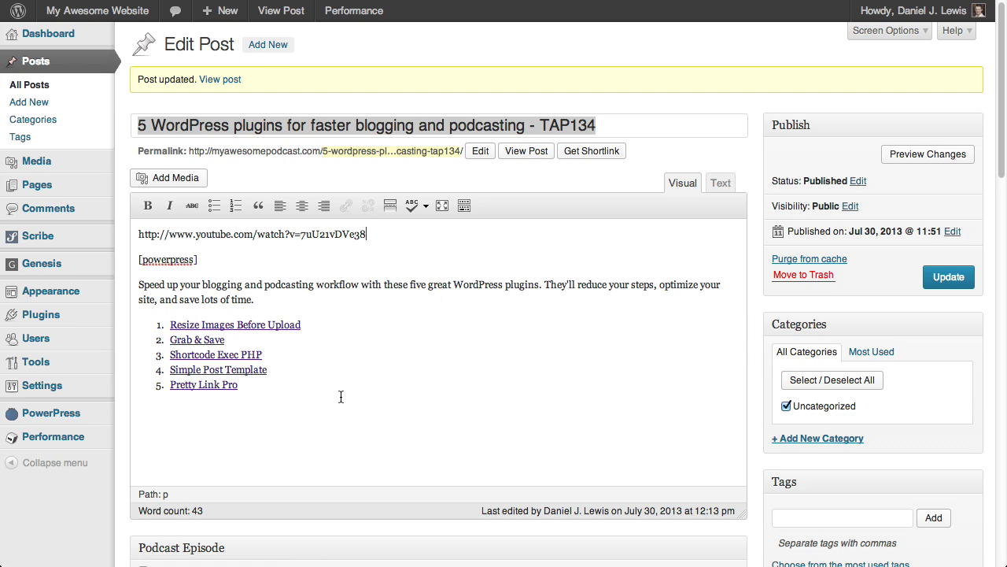
# Edit the podcast episode's media URL from the -360p mp4 to tap134.mp3 and verify it.
pyautogui.scroll(-5, 255, 502)
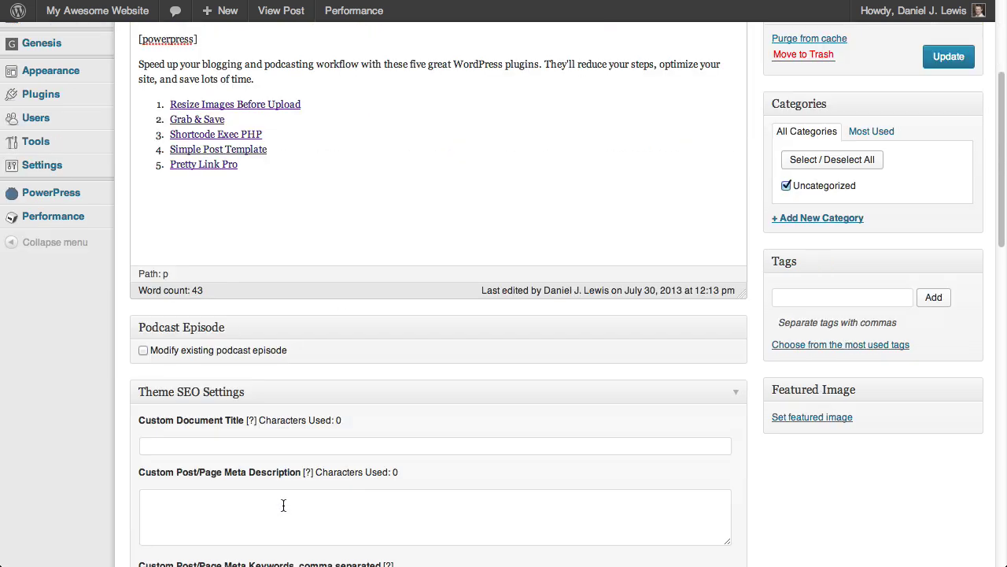
pyautogui.scroll(-4, 315, 354)
pyautogui.click(143, 193)
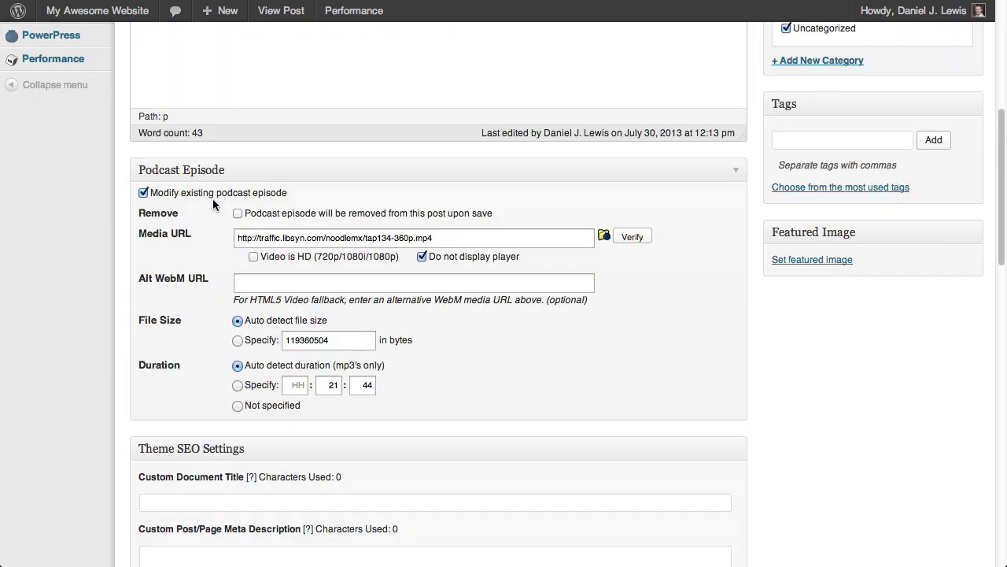
pyautogui.moveTo(414, 238); pyautogui.dragTo(391, 236)
pyautogui.press('BackSpace')
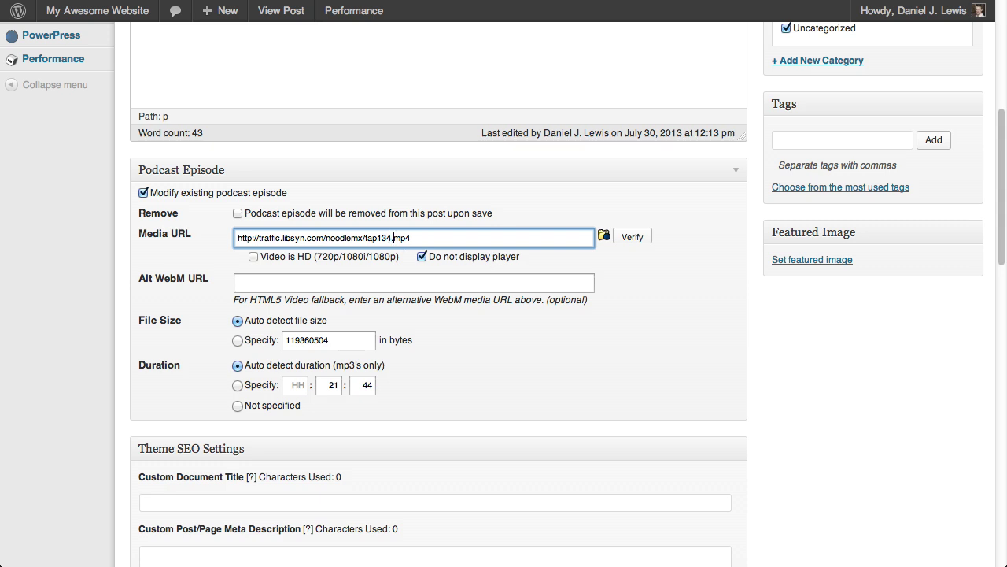
pyautogui.press('BackSpace')
pyautogui.write('3')
pyautogui.click(632, 237)
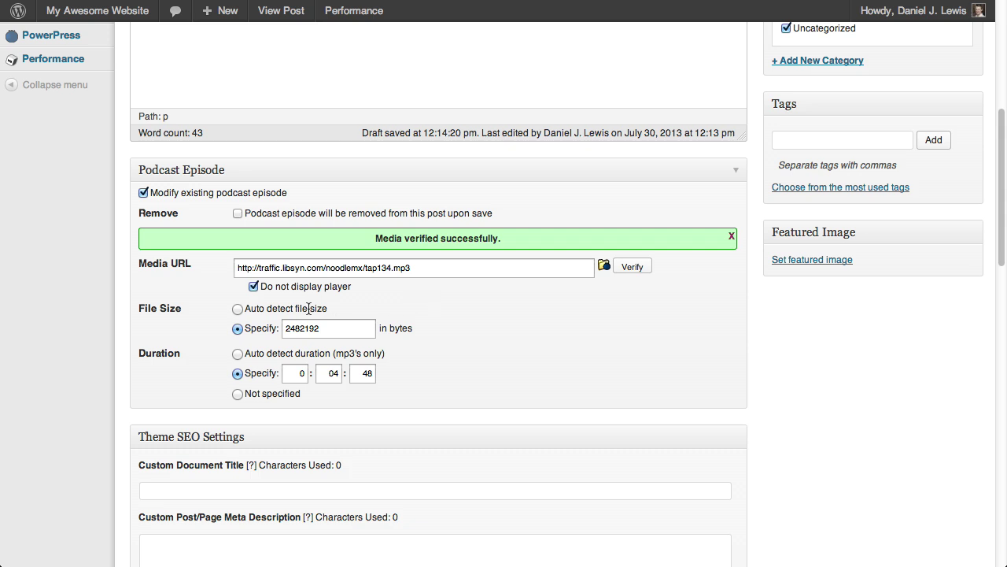
# Update the post and reload the published TAP134 post to see the changes.
pyautogui.scroll(5, 717, 305)
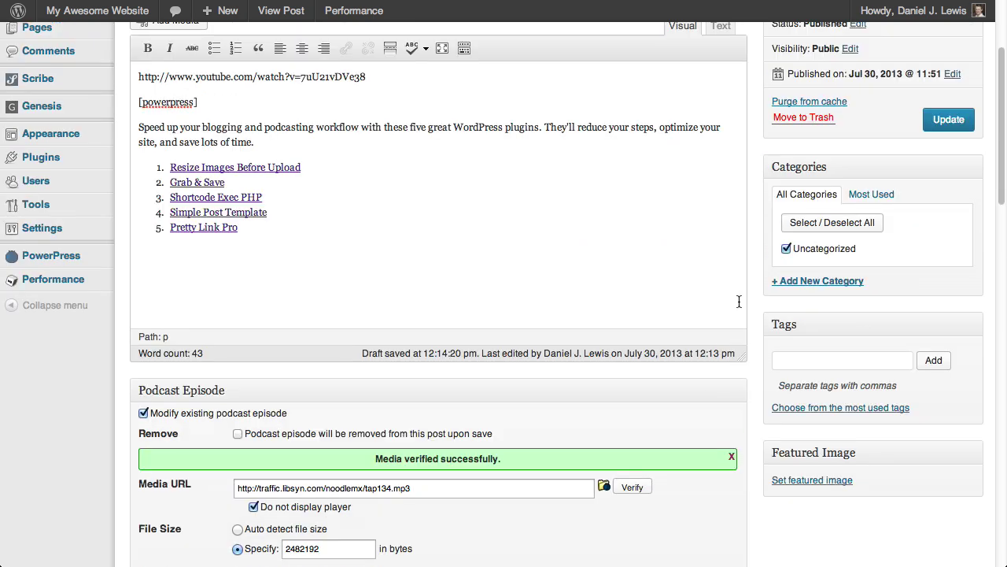
pyautogui.click(948, 118)
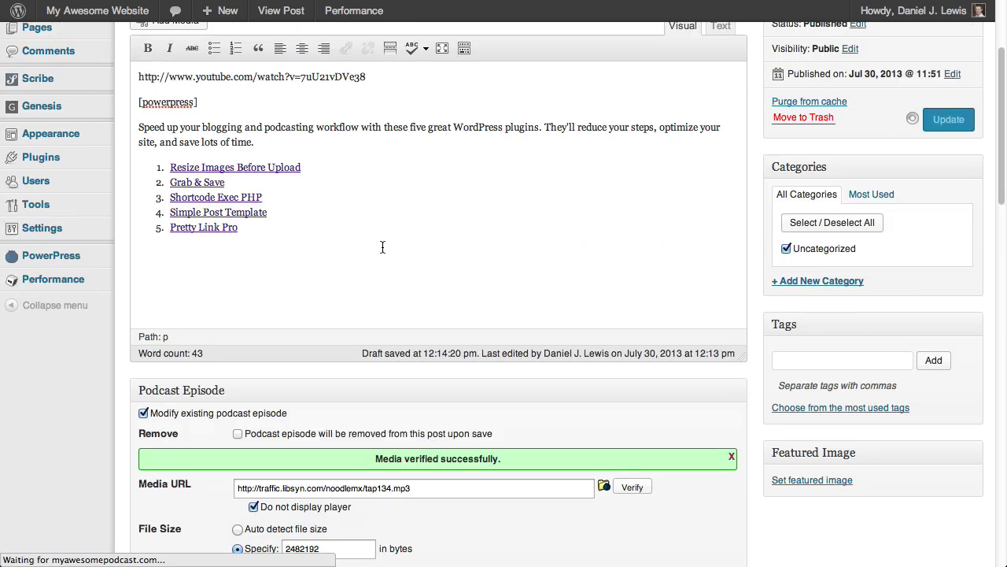
pyautogui.hotkey('ctrl', 'Tab')
pyautogui.press('super+r')
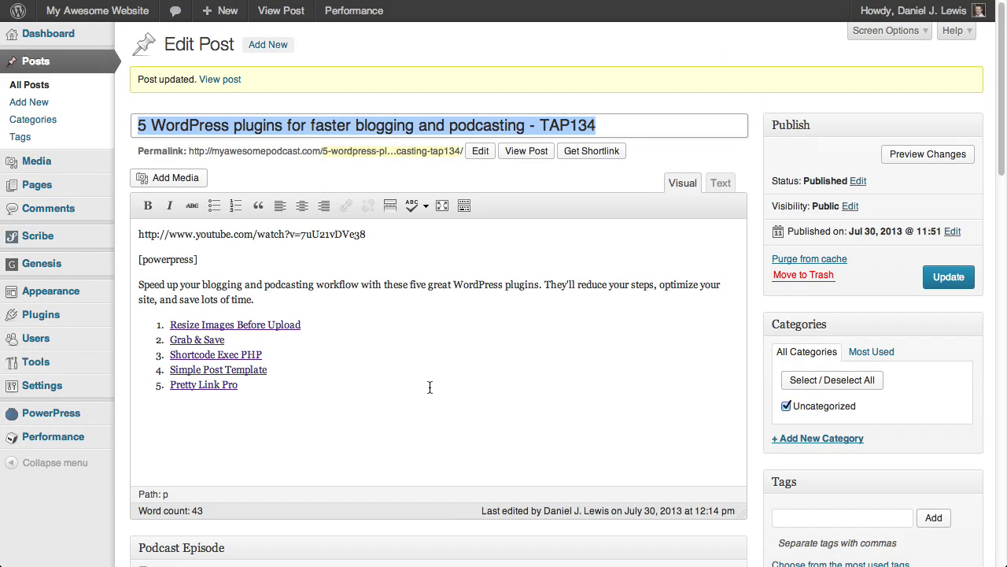
# Untick the episode's 'Do not display player' option, update the post and reload the live TAP134 page.
pyautogui.scroll(-5, 391, 394)
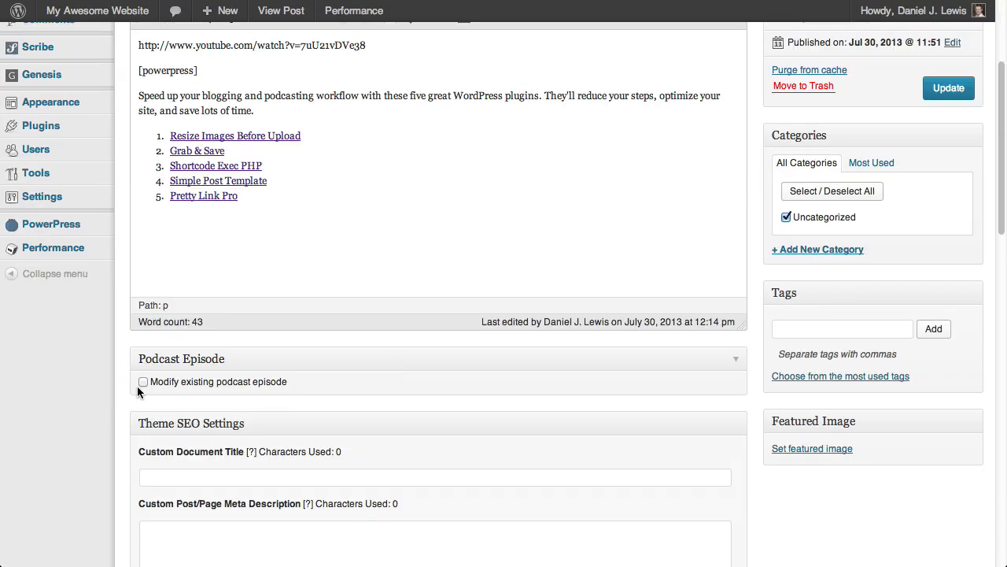
pyautogui.click(143, 382)
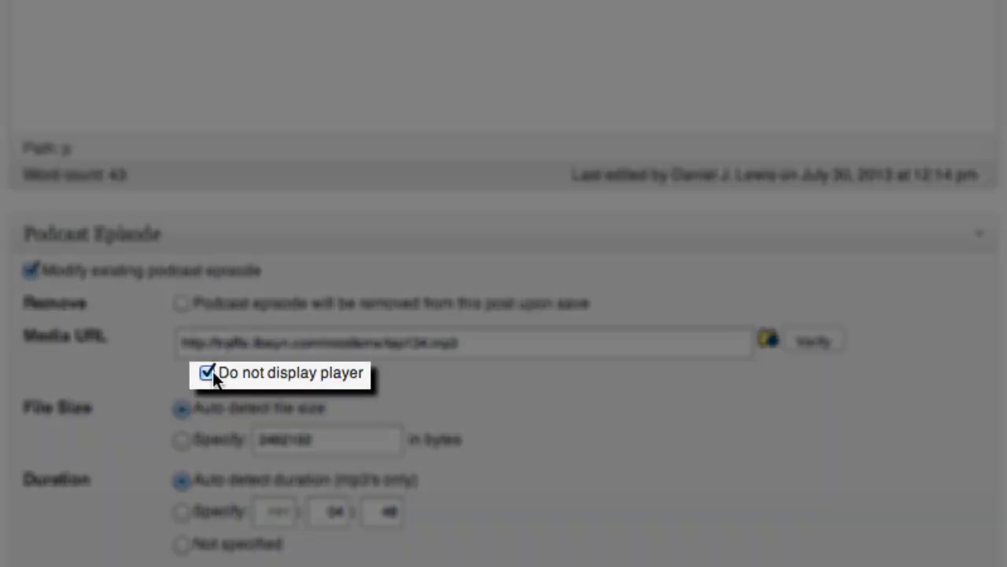
pyautogui.click(207, 374)
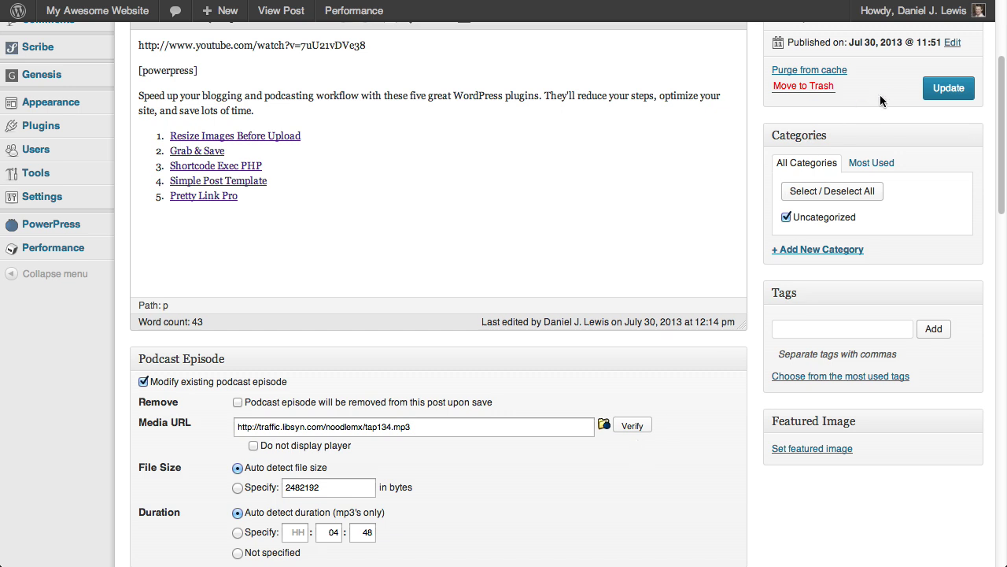
pyautogui.click(949, 88)
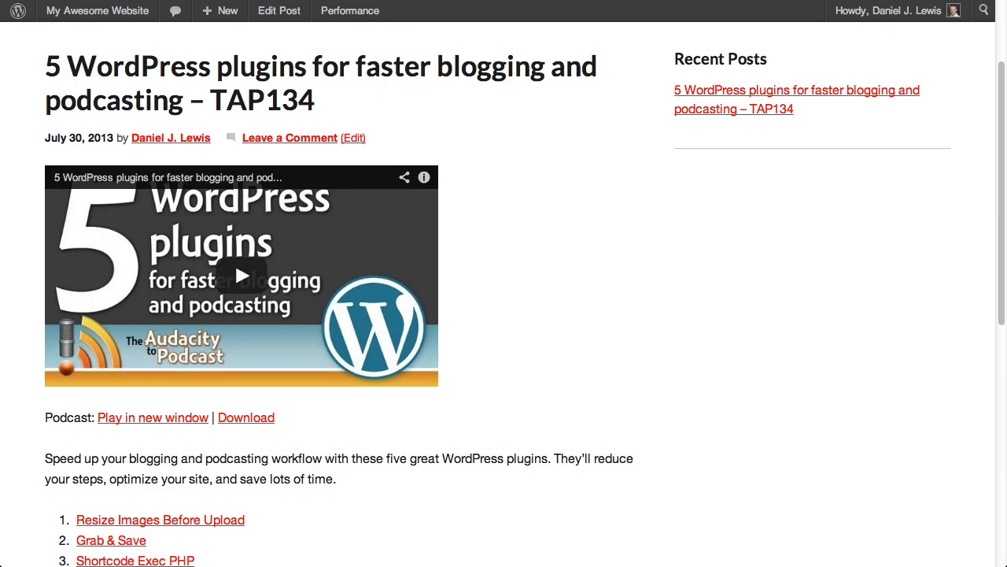
pyautogui.press('super+r')
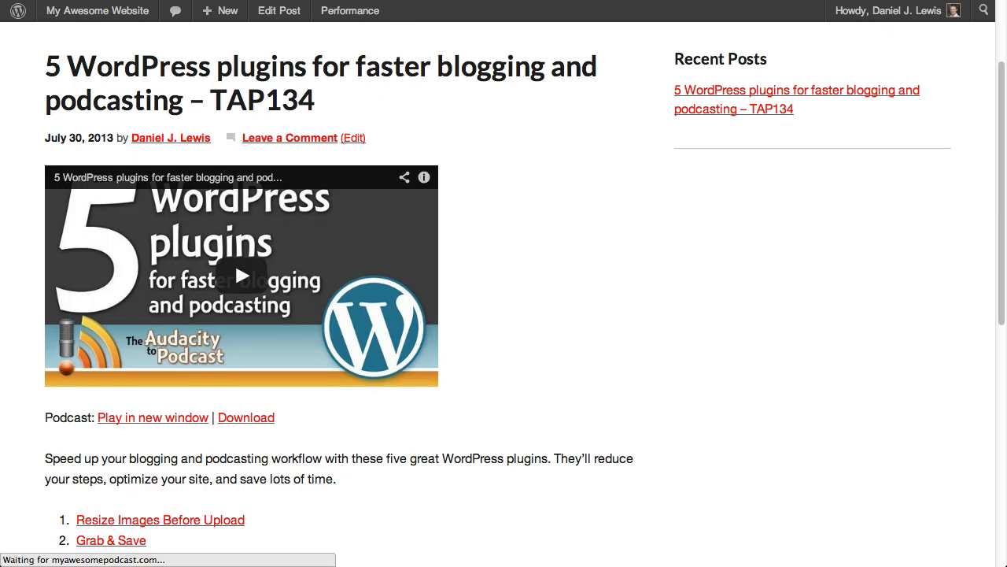